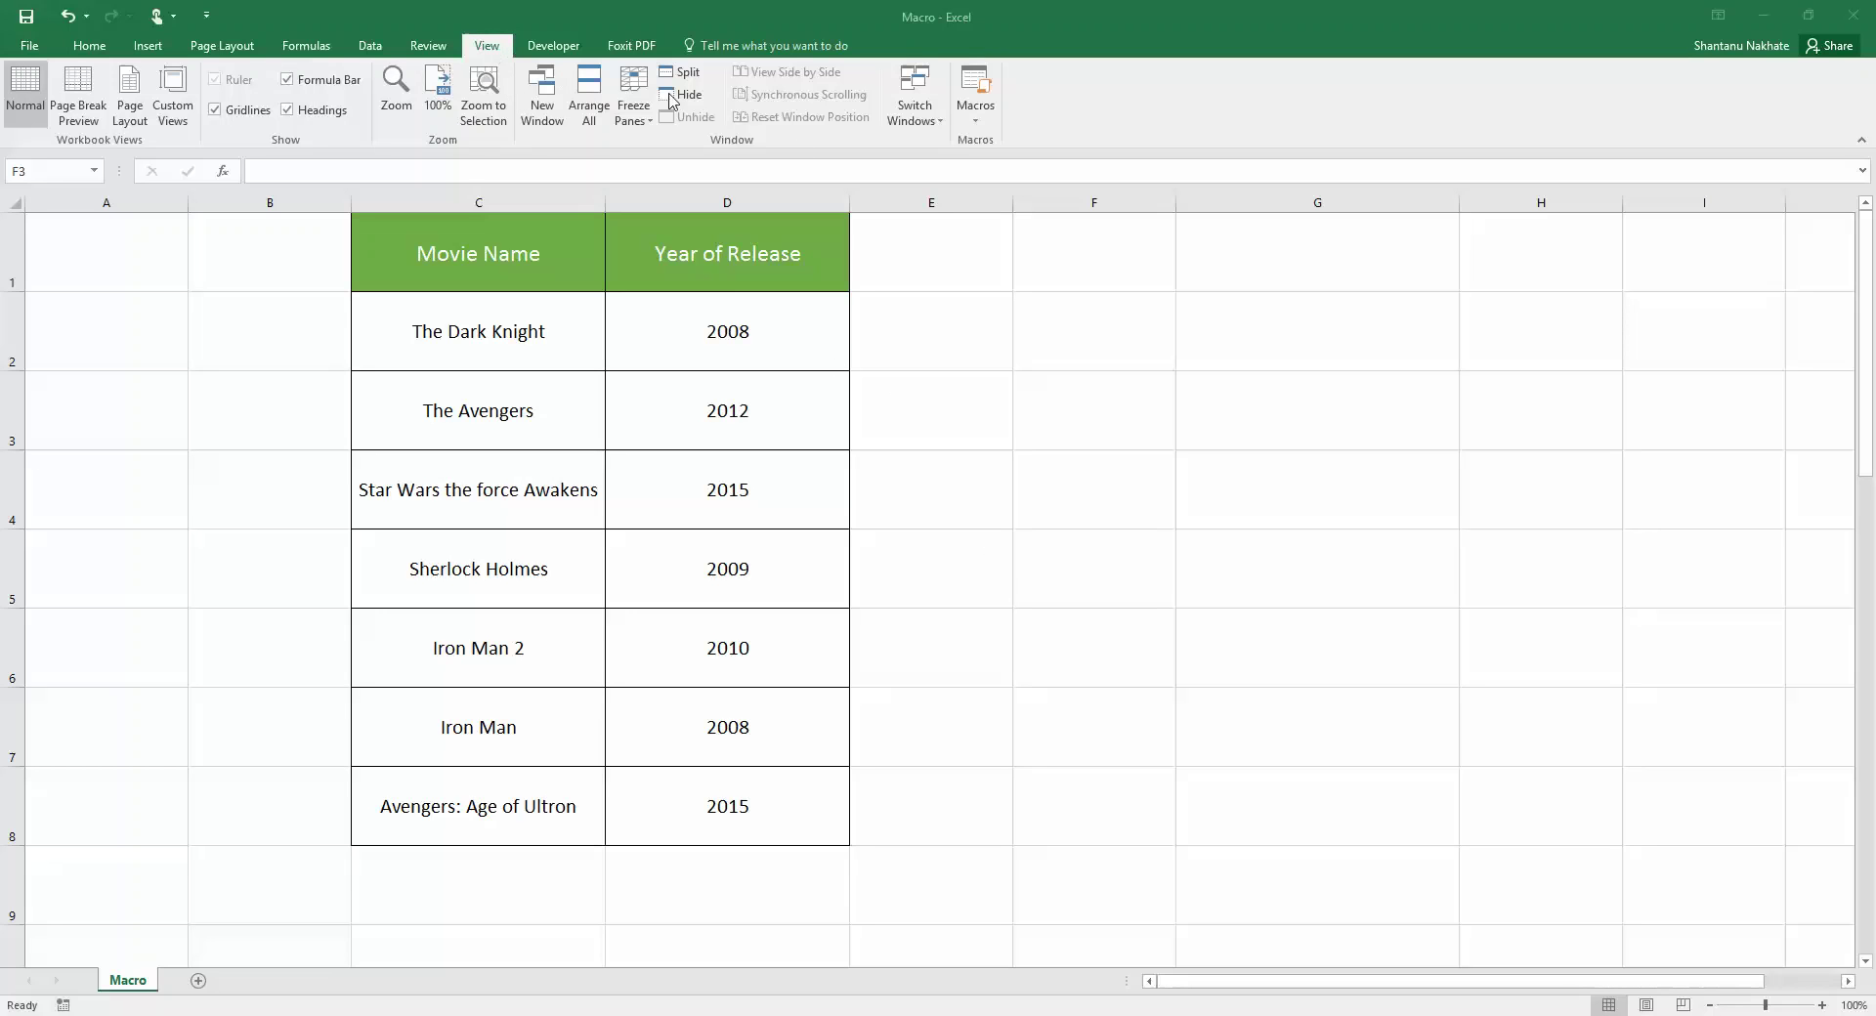
Step: Start recording a macro named data_sort, stored in This Workbook
left_click(980, 118)
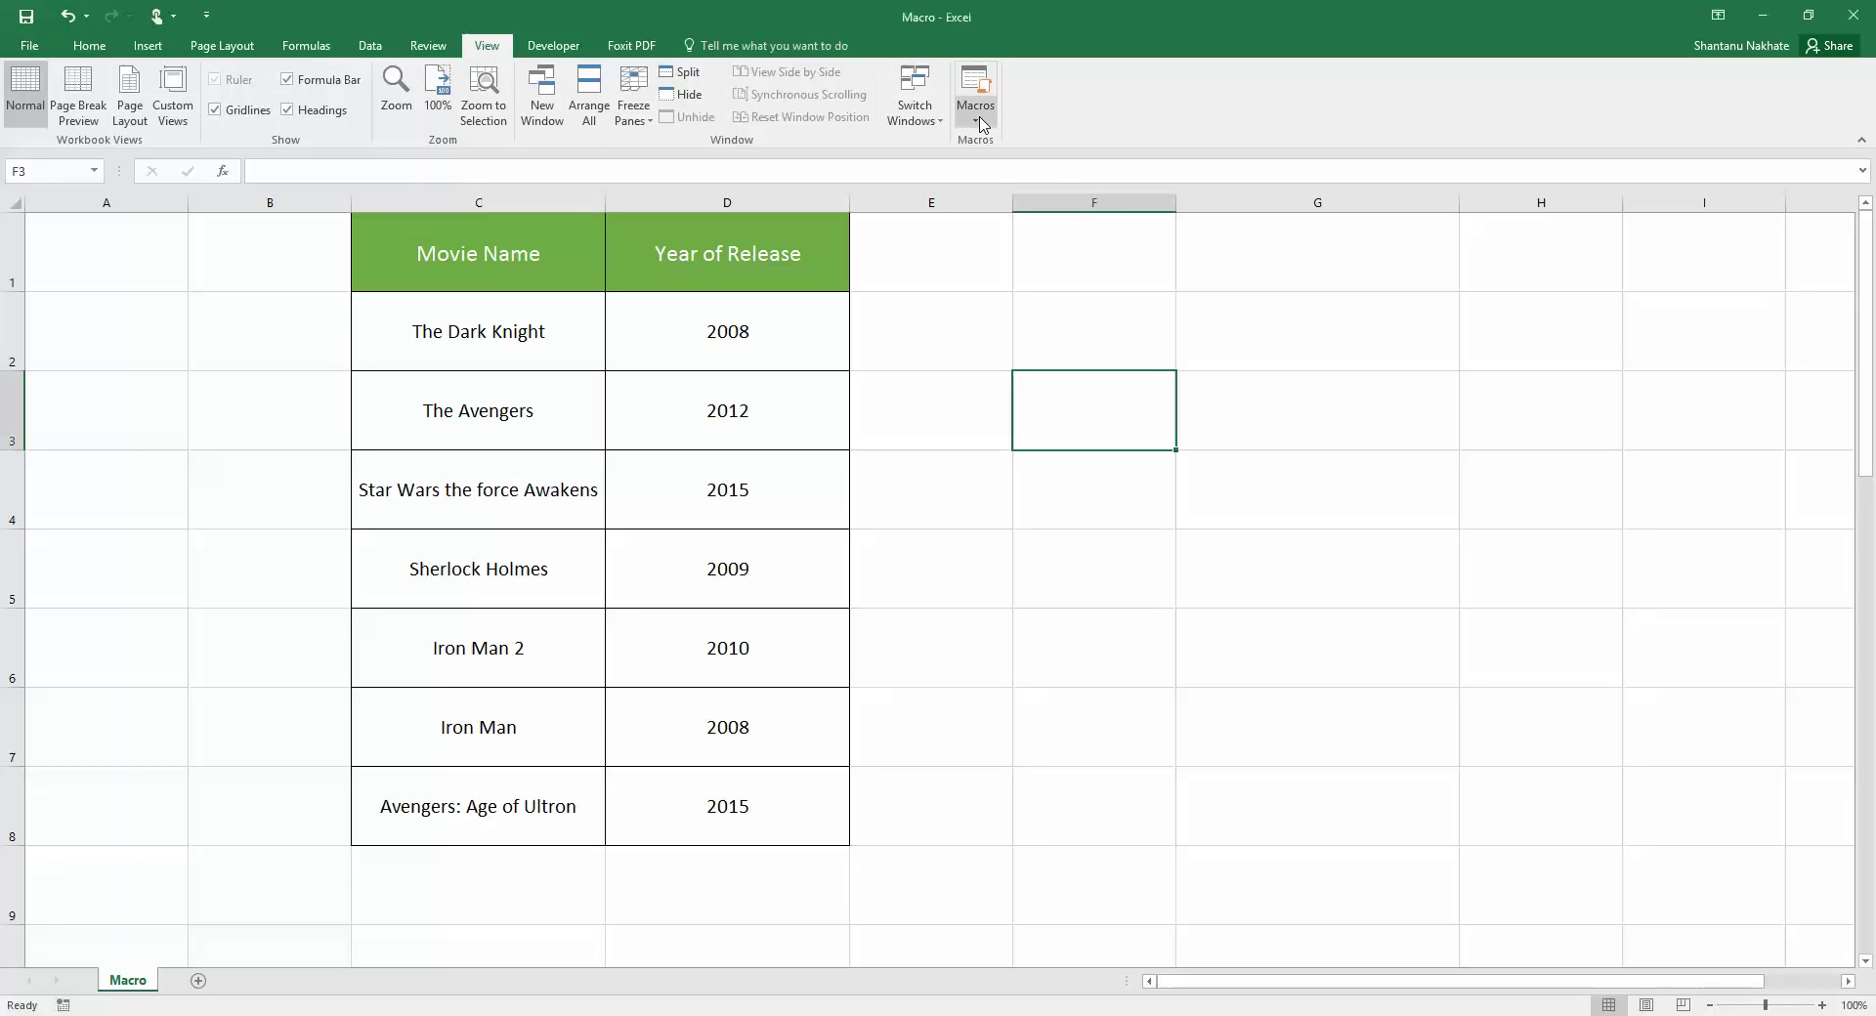
left_click(980, 118)
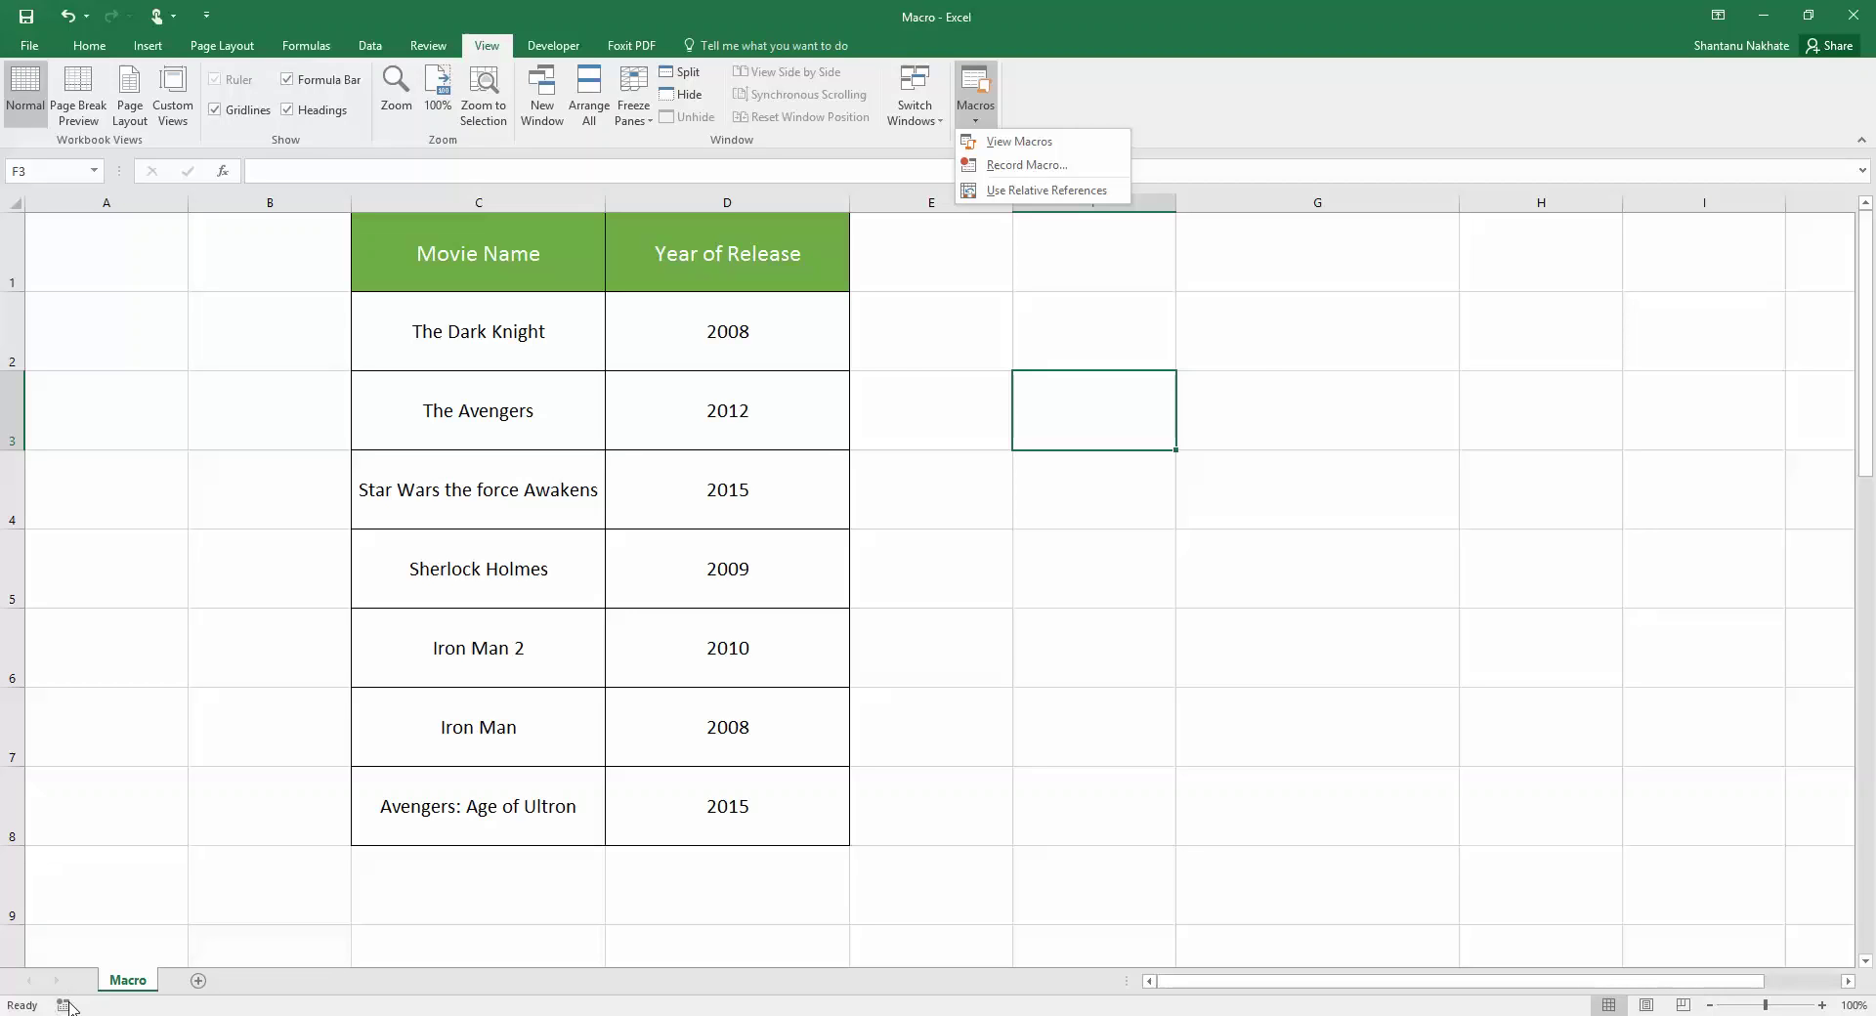
left_click(64, 1006)
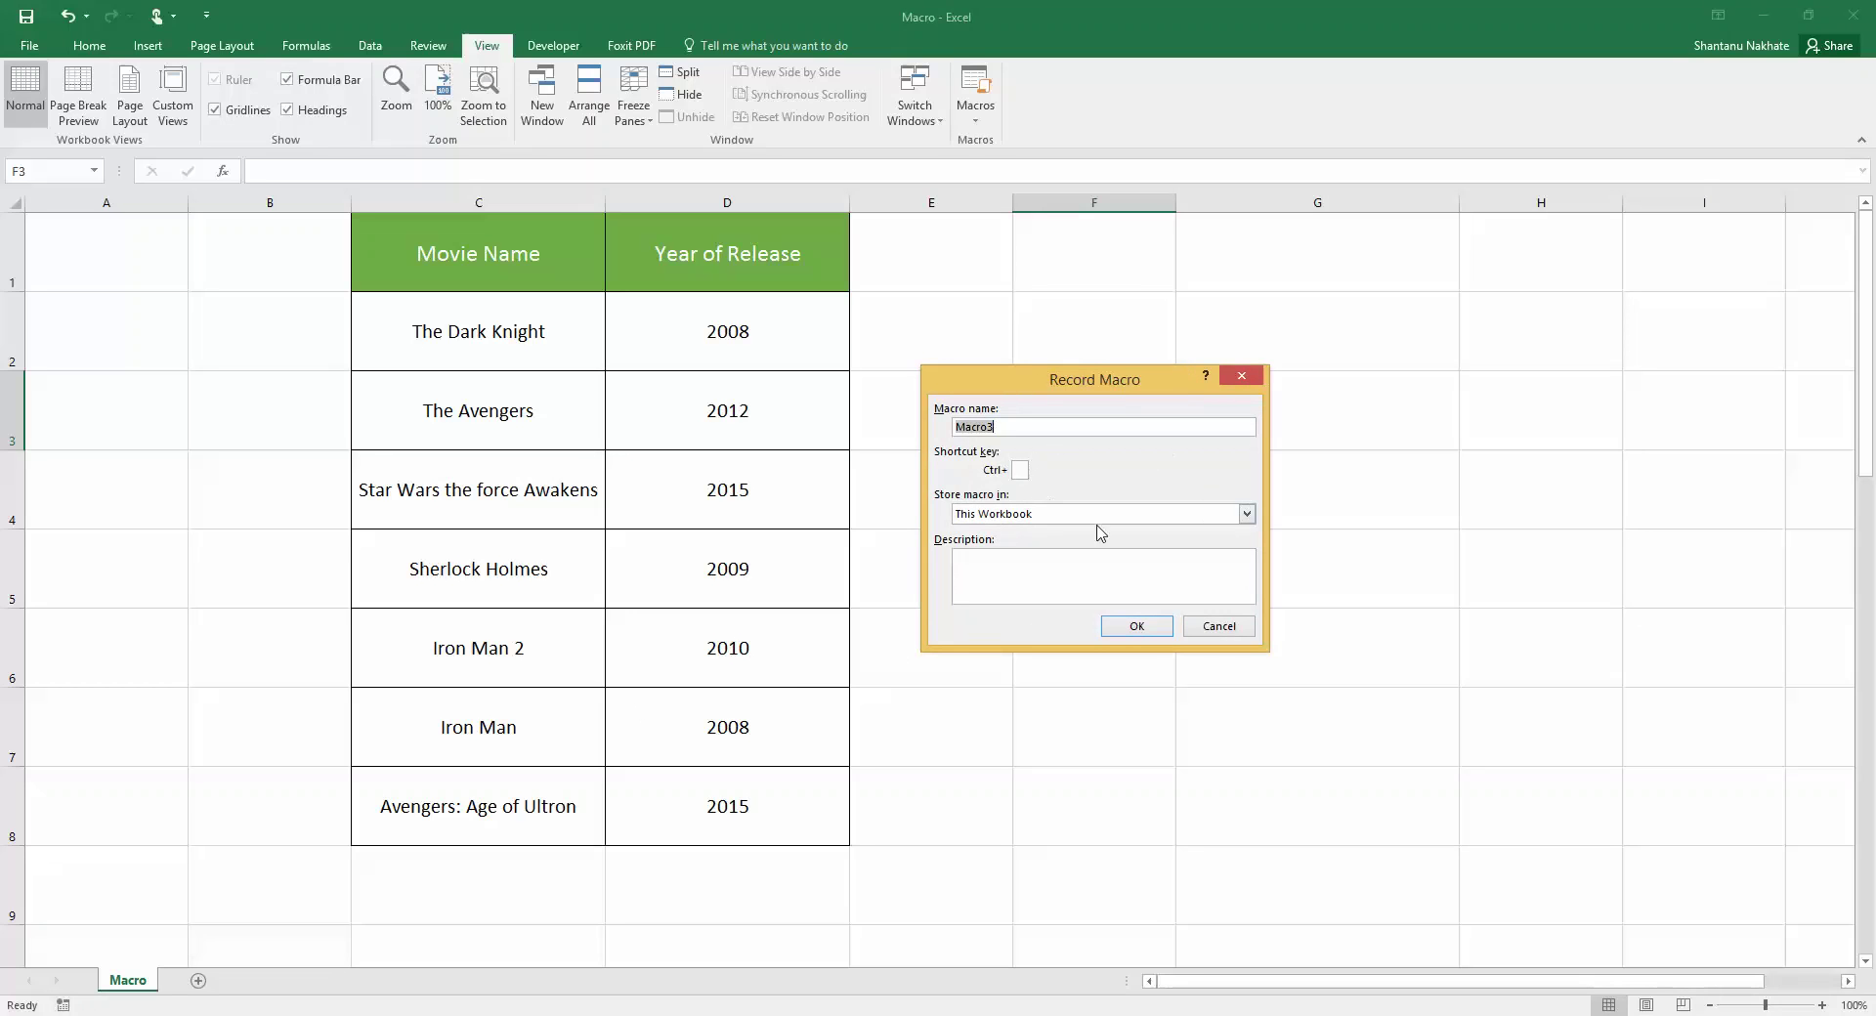
type("data_sort")
left_click(1005, 559)
left_click(1033, 522)
left_click(1041, 526)
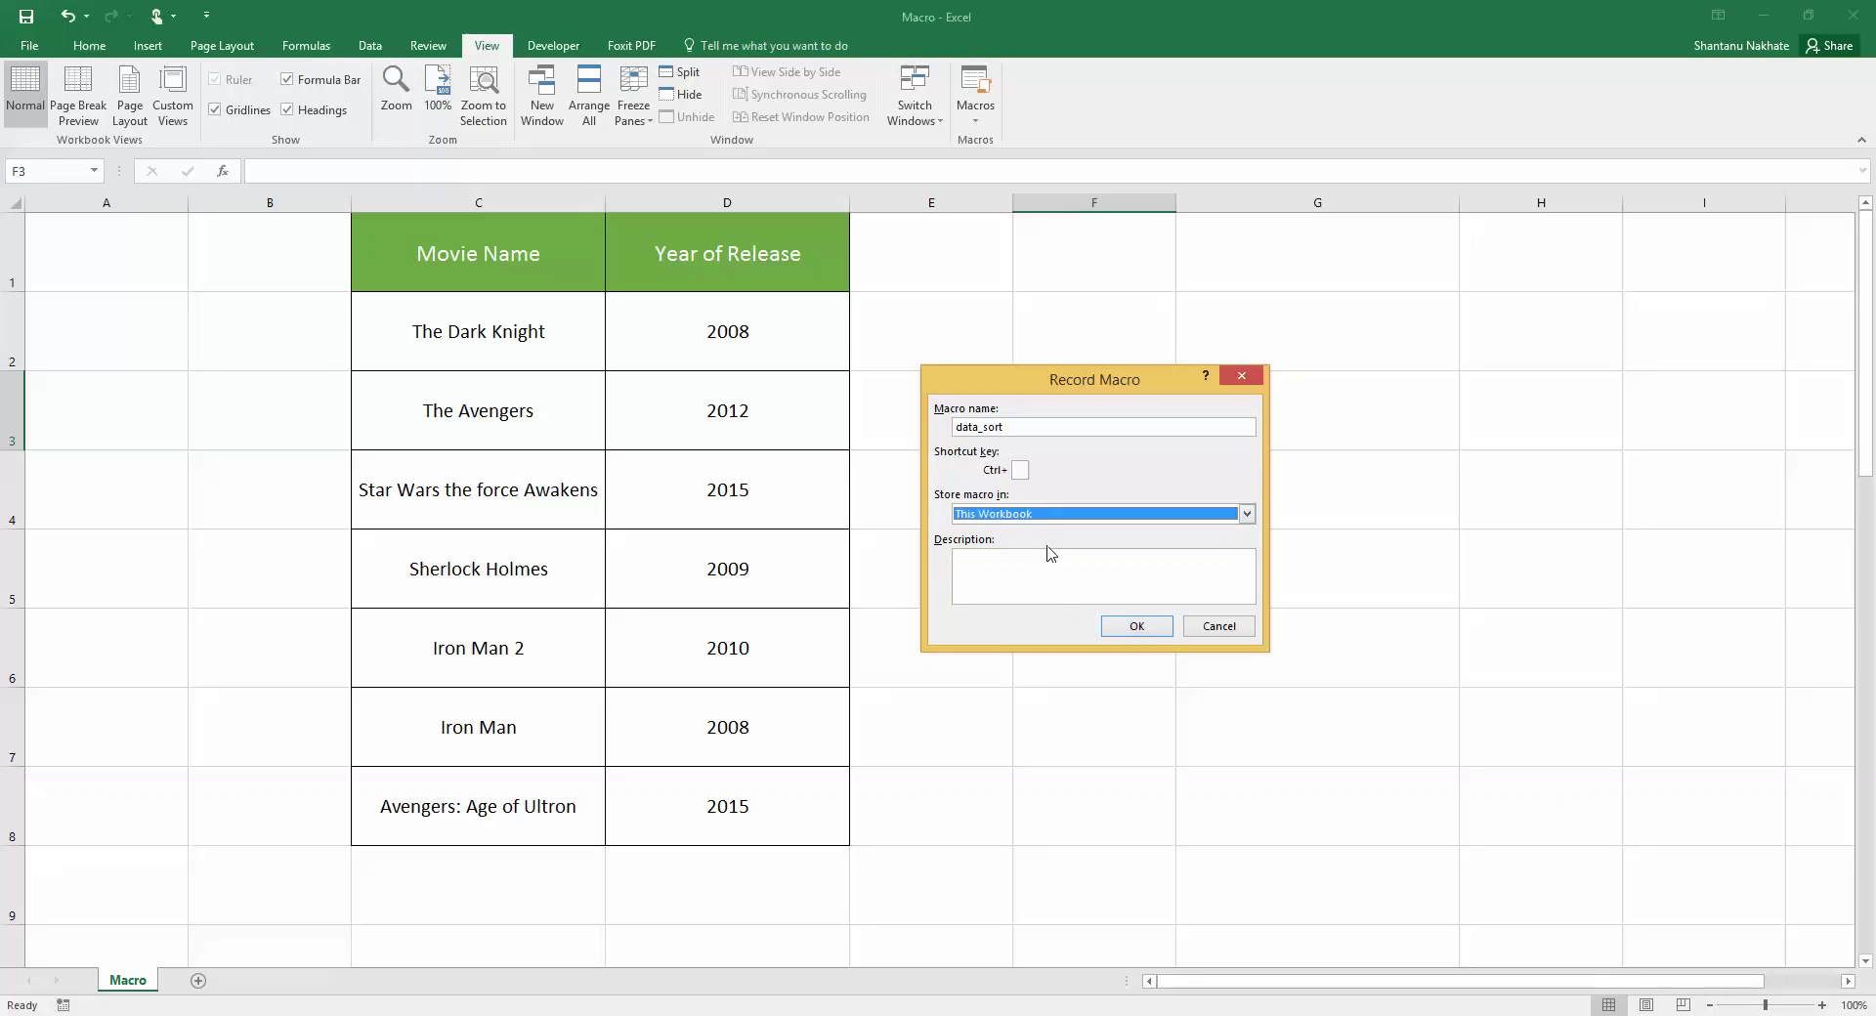
left_click(1138, 627)
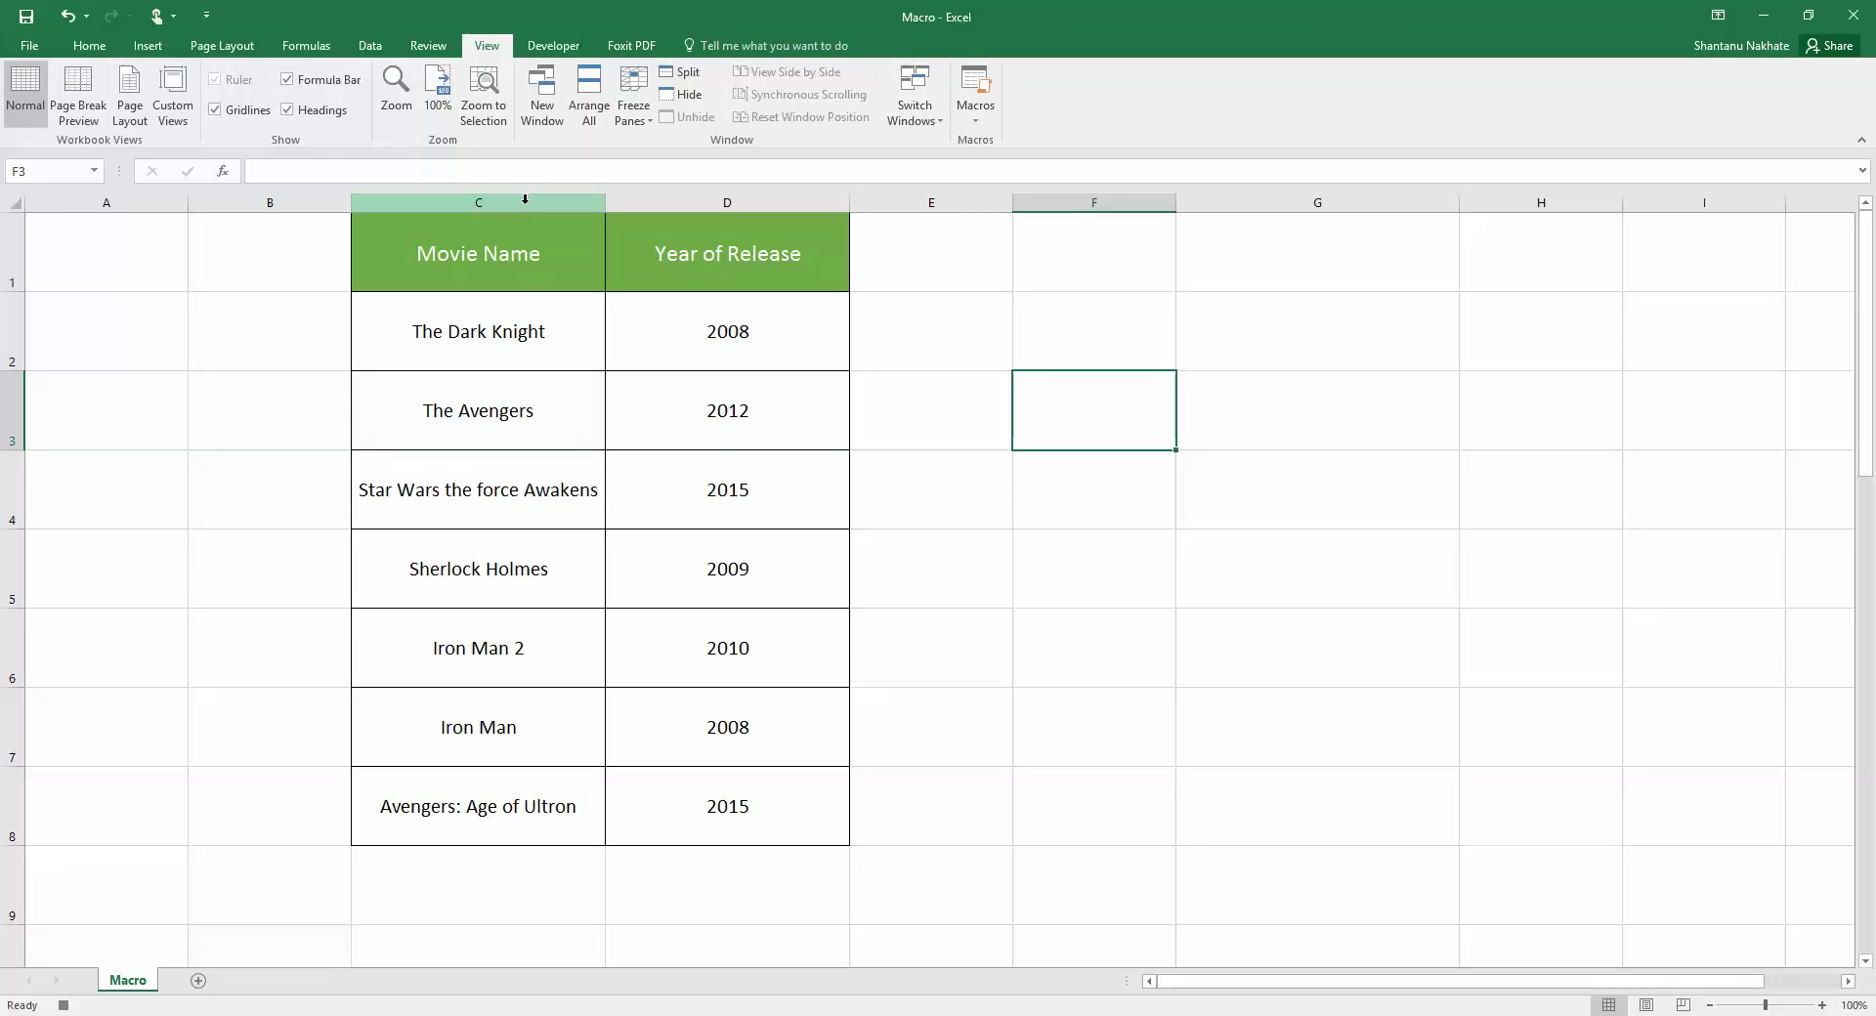
Step: Set up a sort of columns C and D by Year of Release, Largest to Smallest
left_click_drag(525, 200, 696, 201)
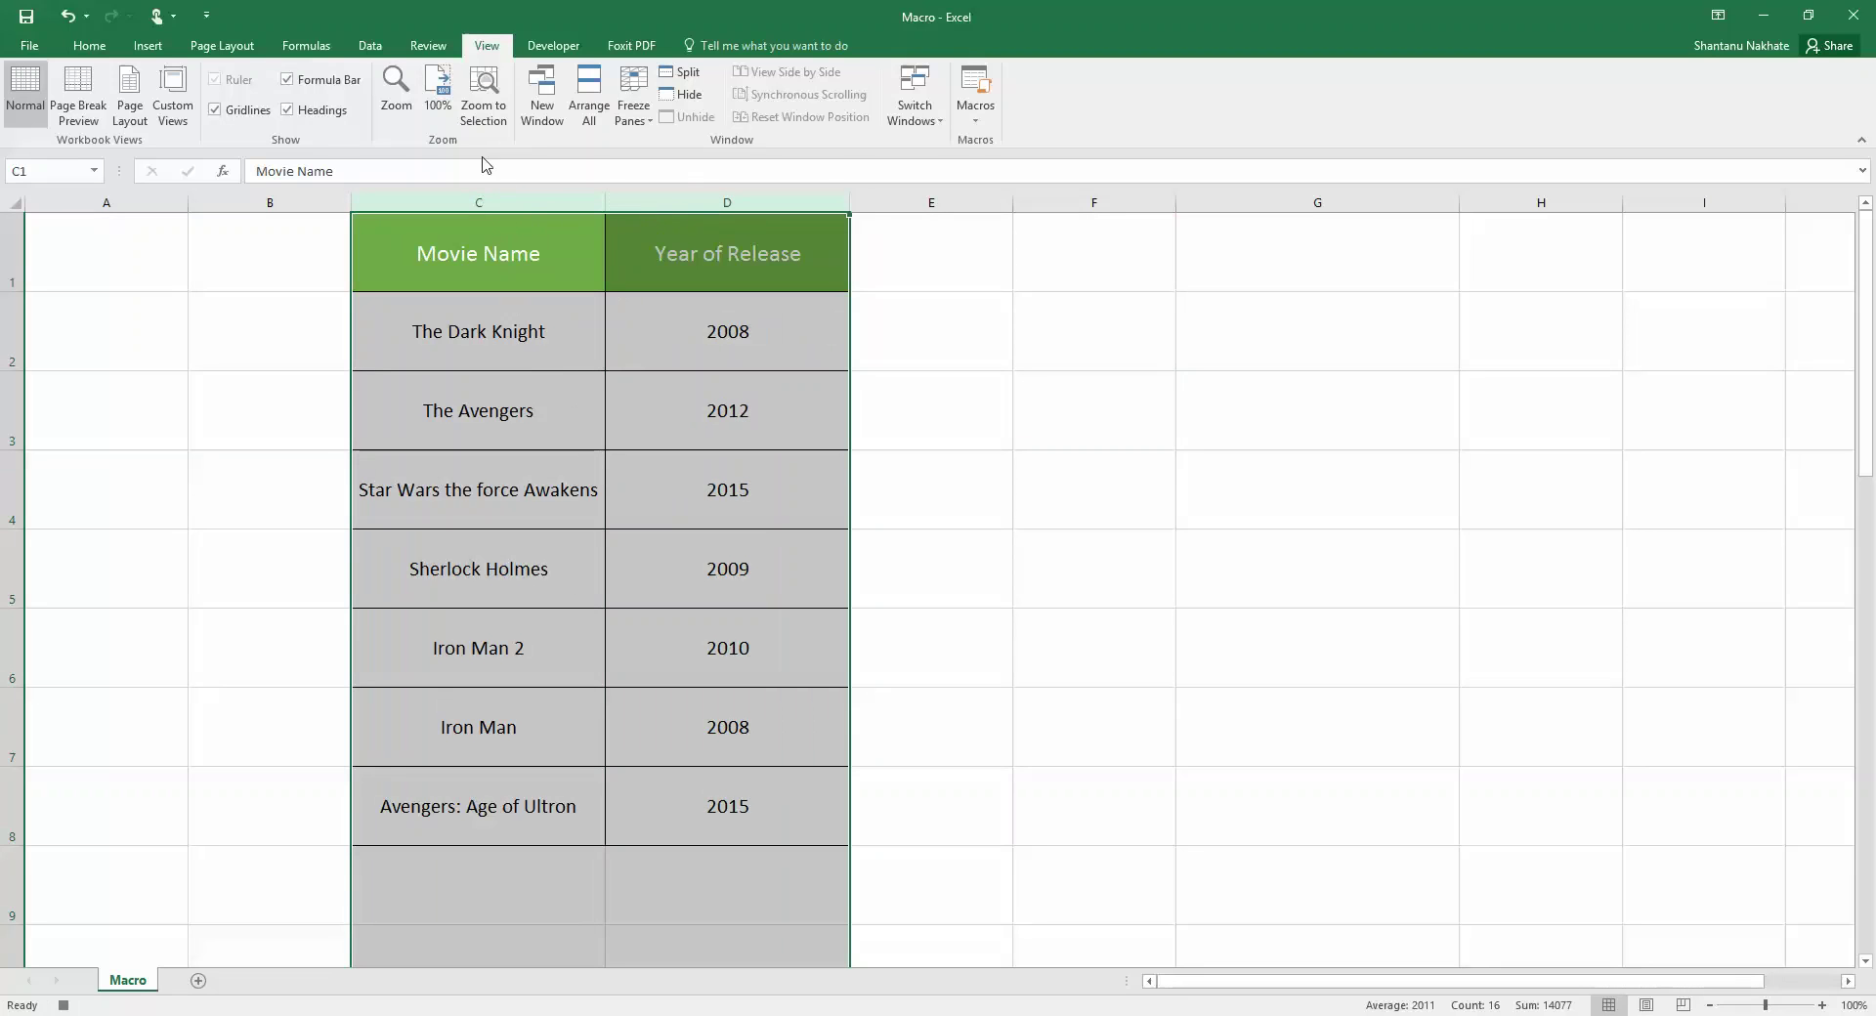
left_click(365, 52)
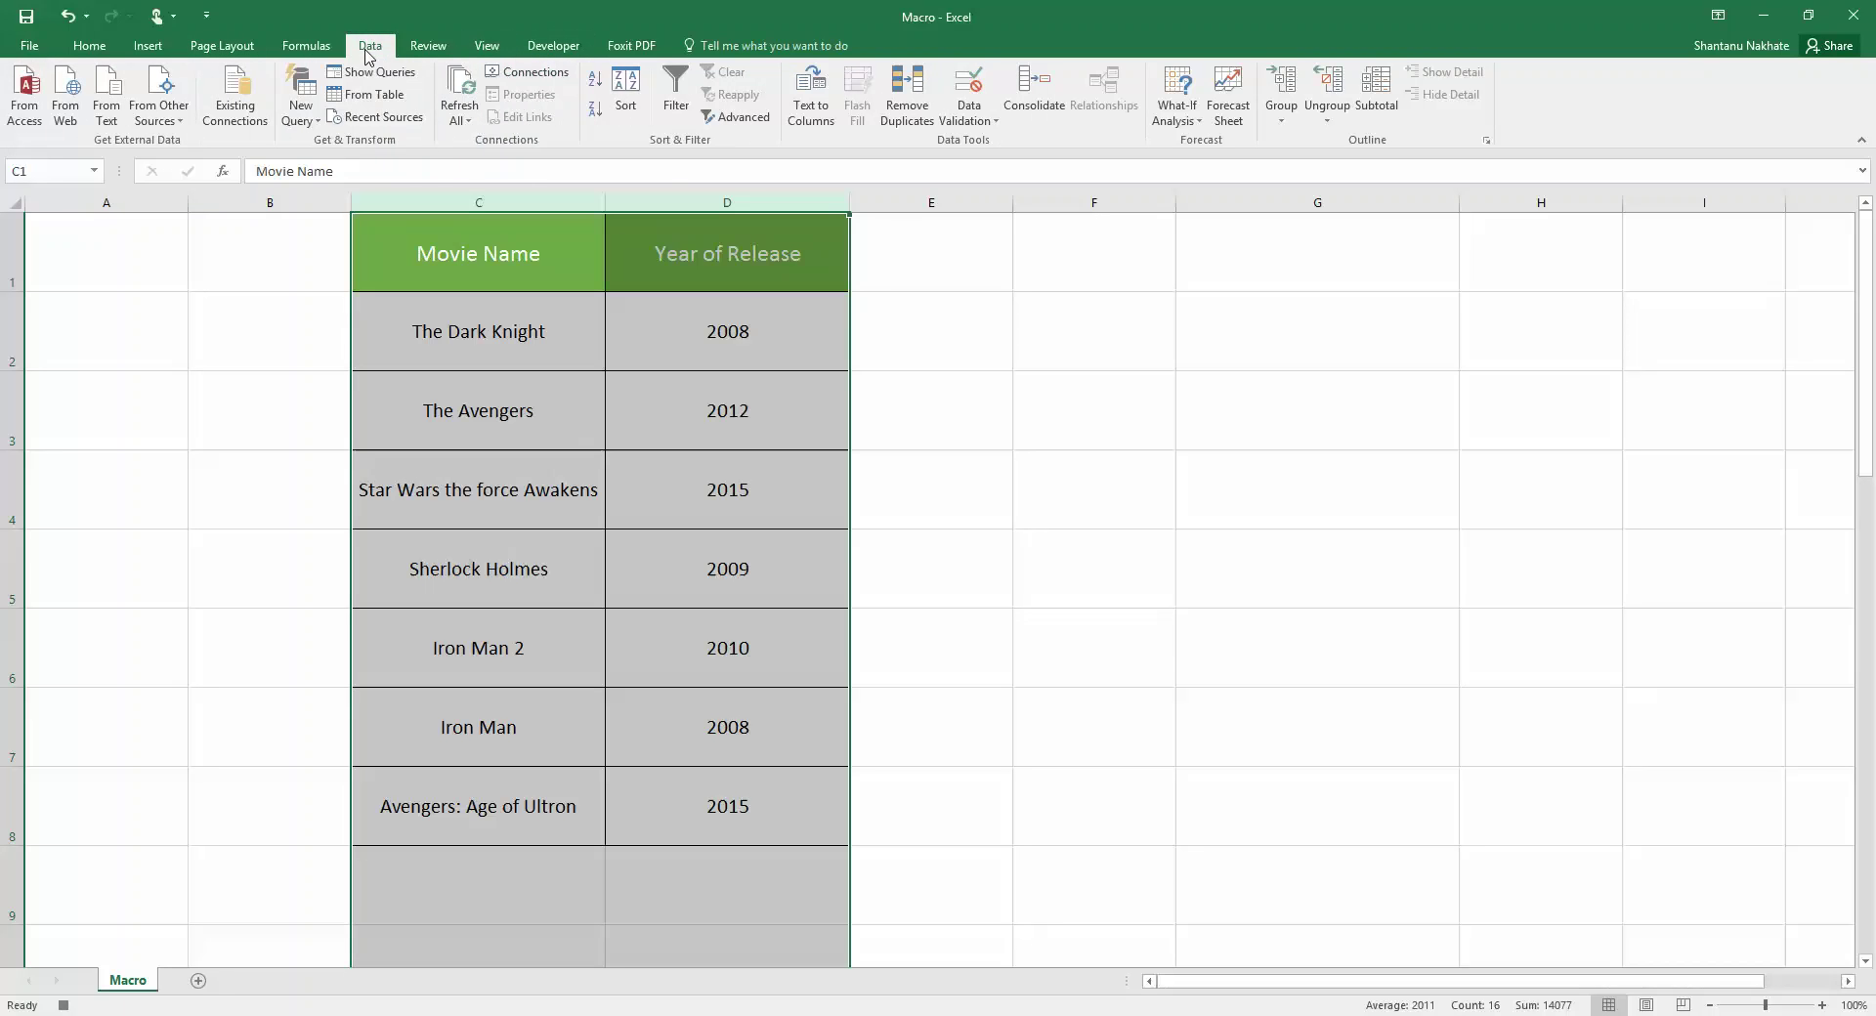
left_click(630, 104)
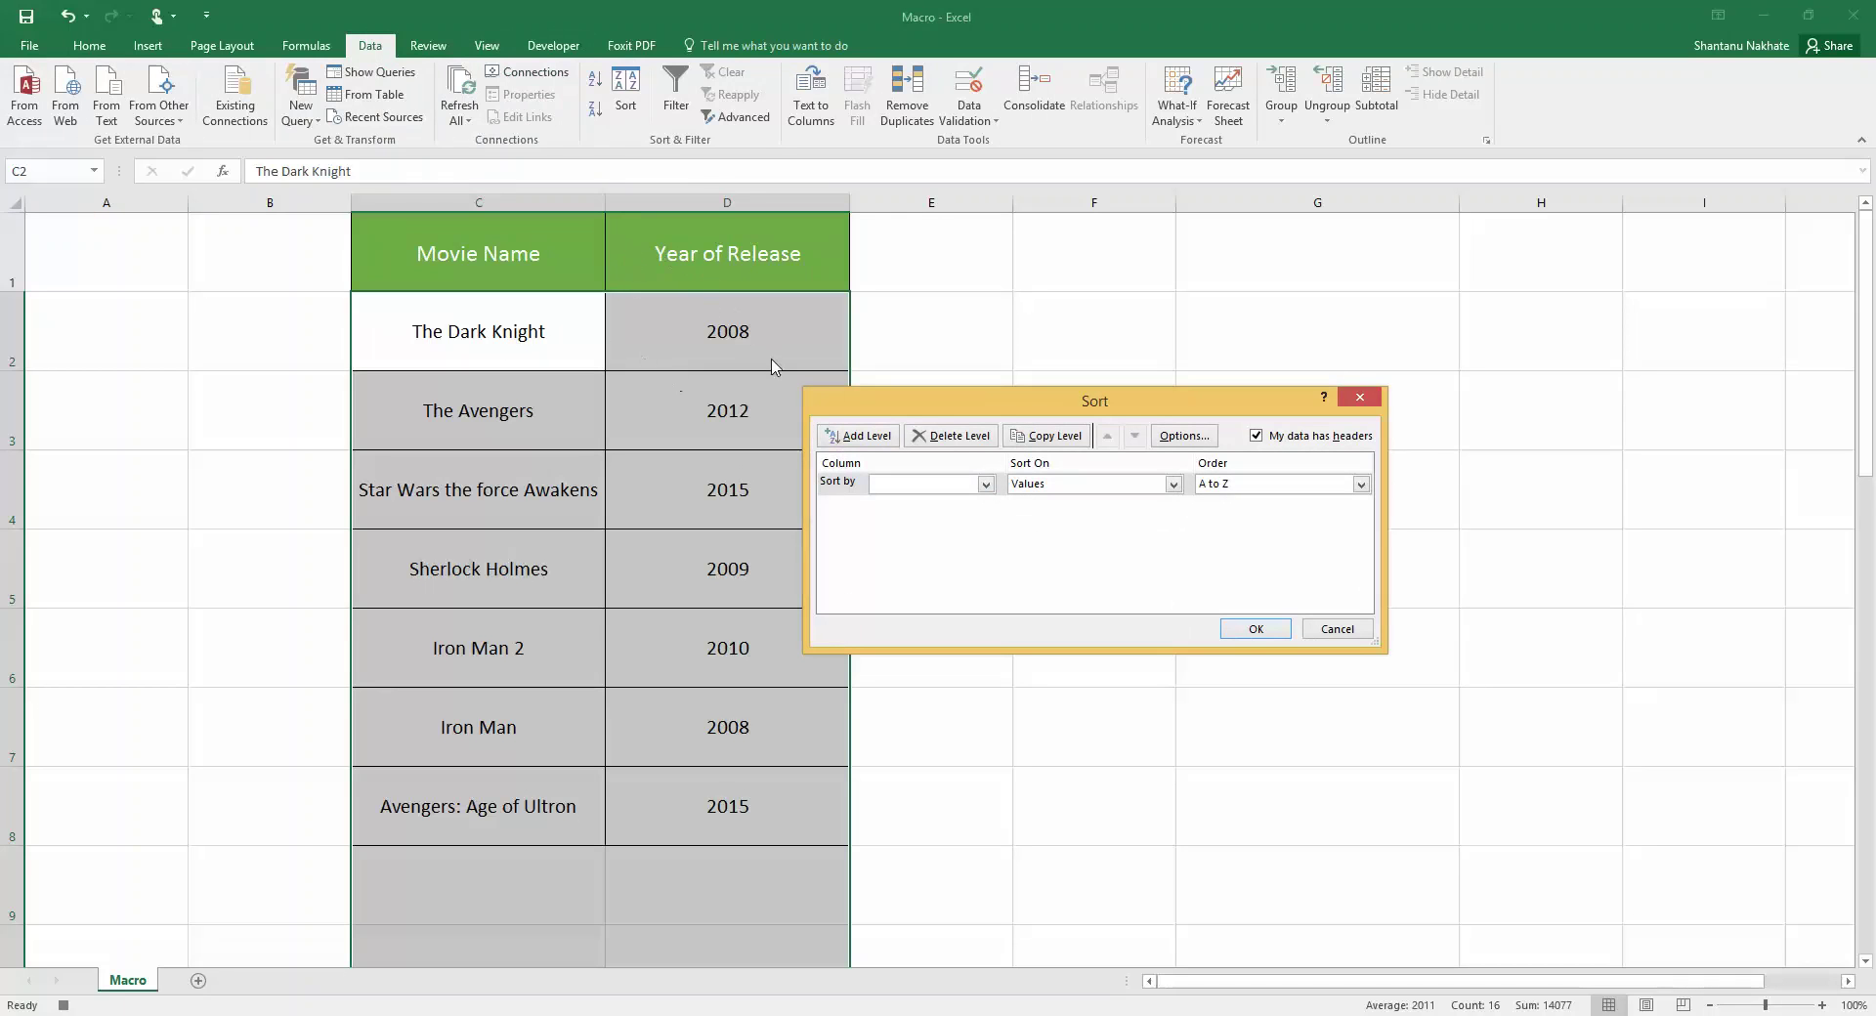
left_click(960, 486)
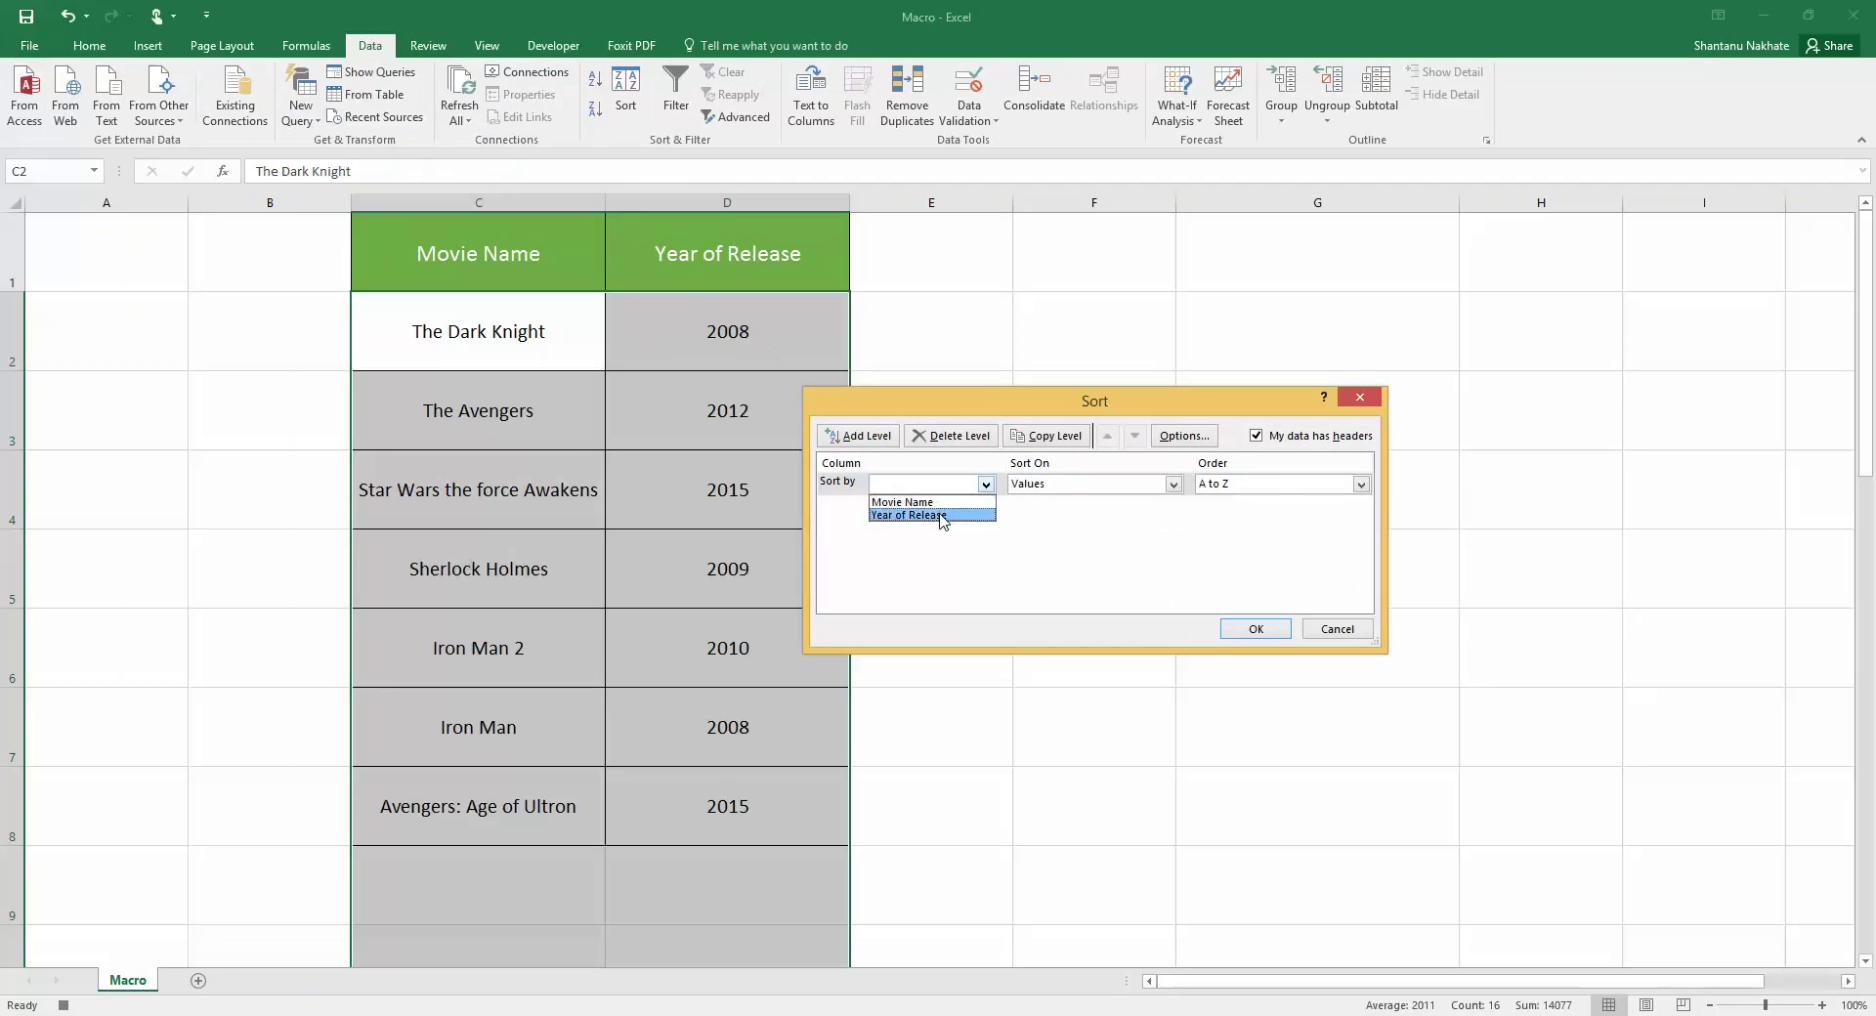
left_click(942, 516)
left_click(1227, 485)
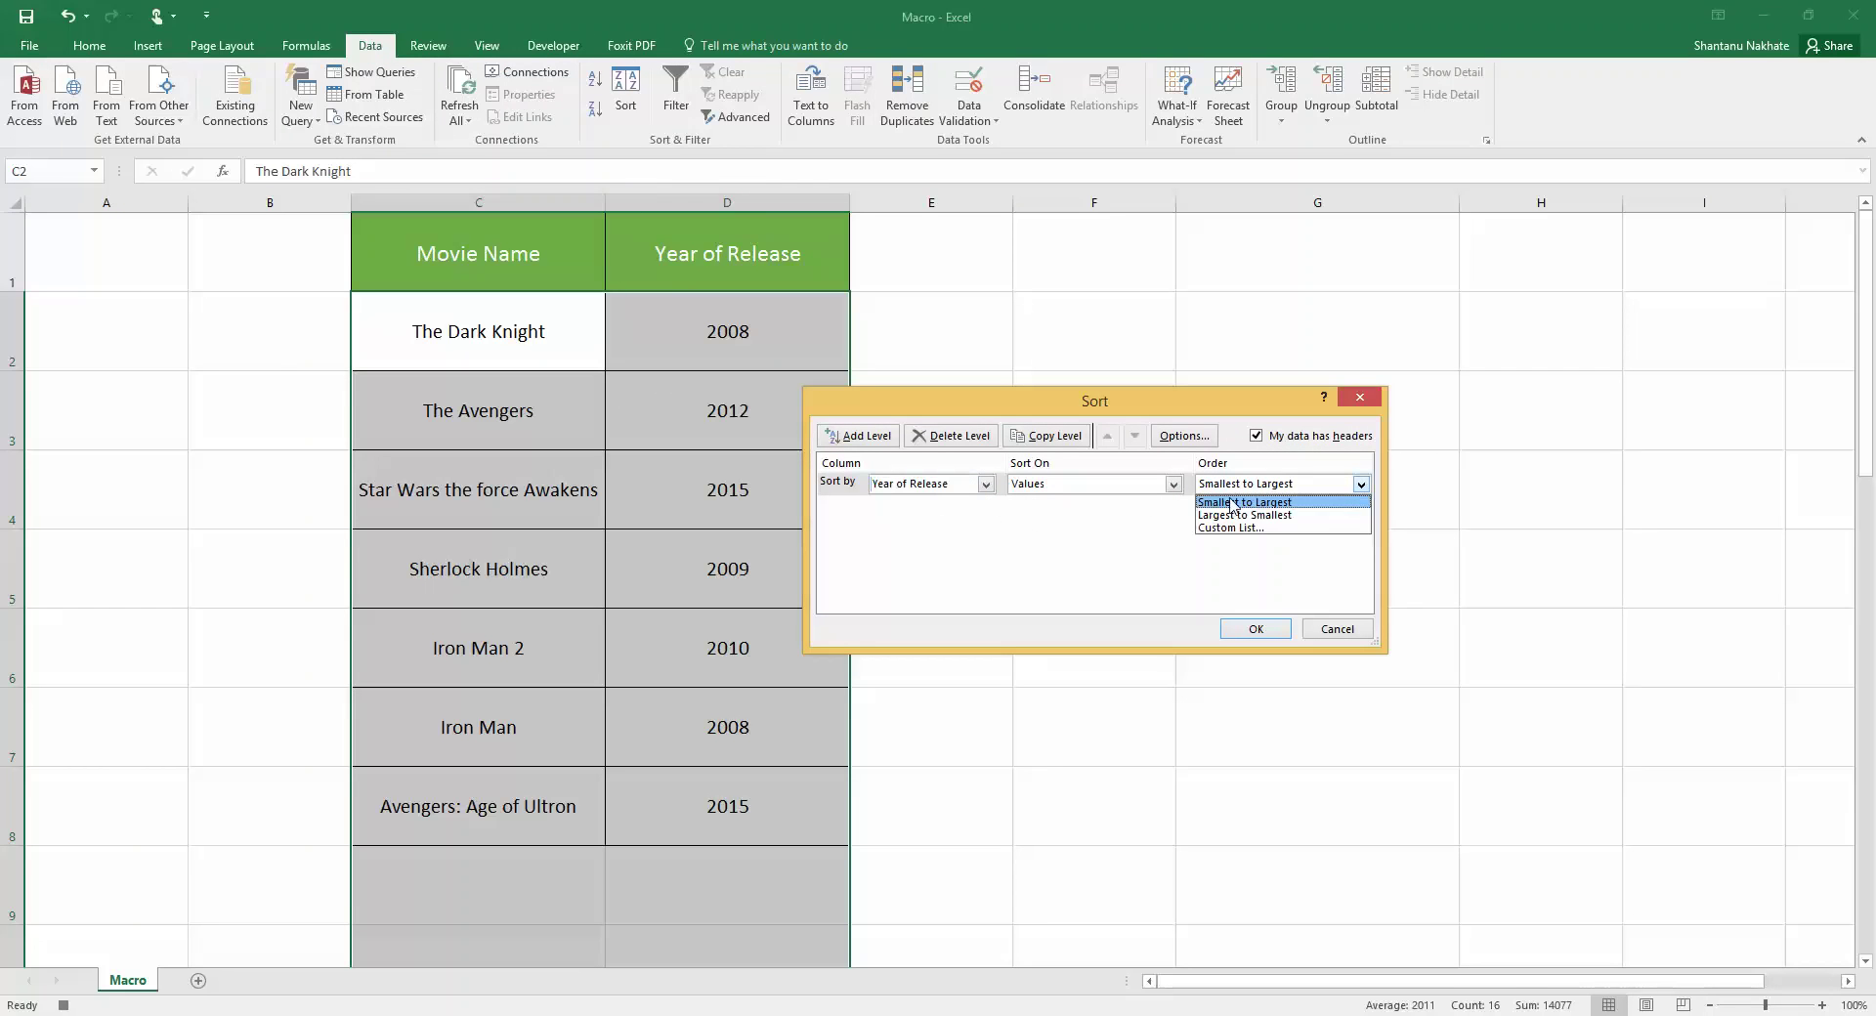
left_click(1236, 515)
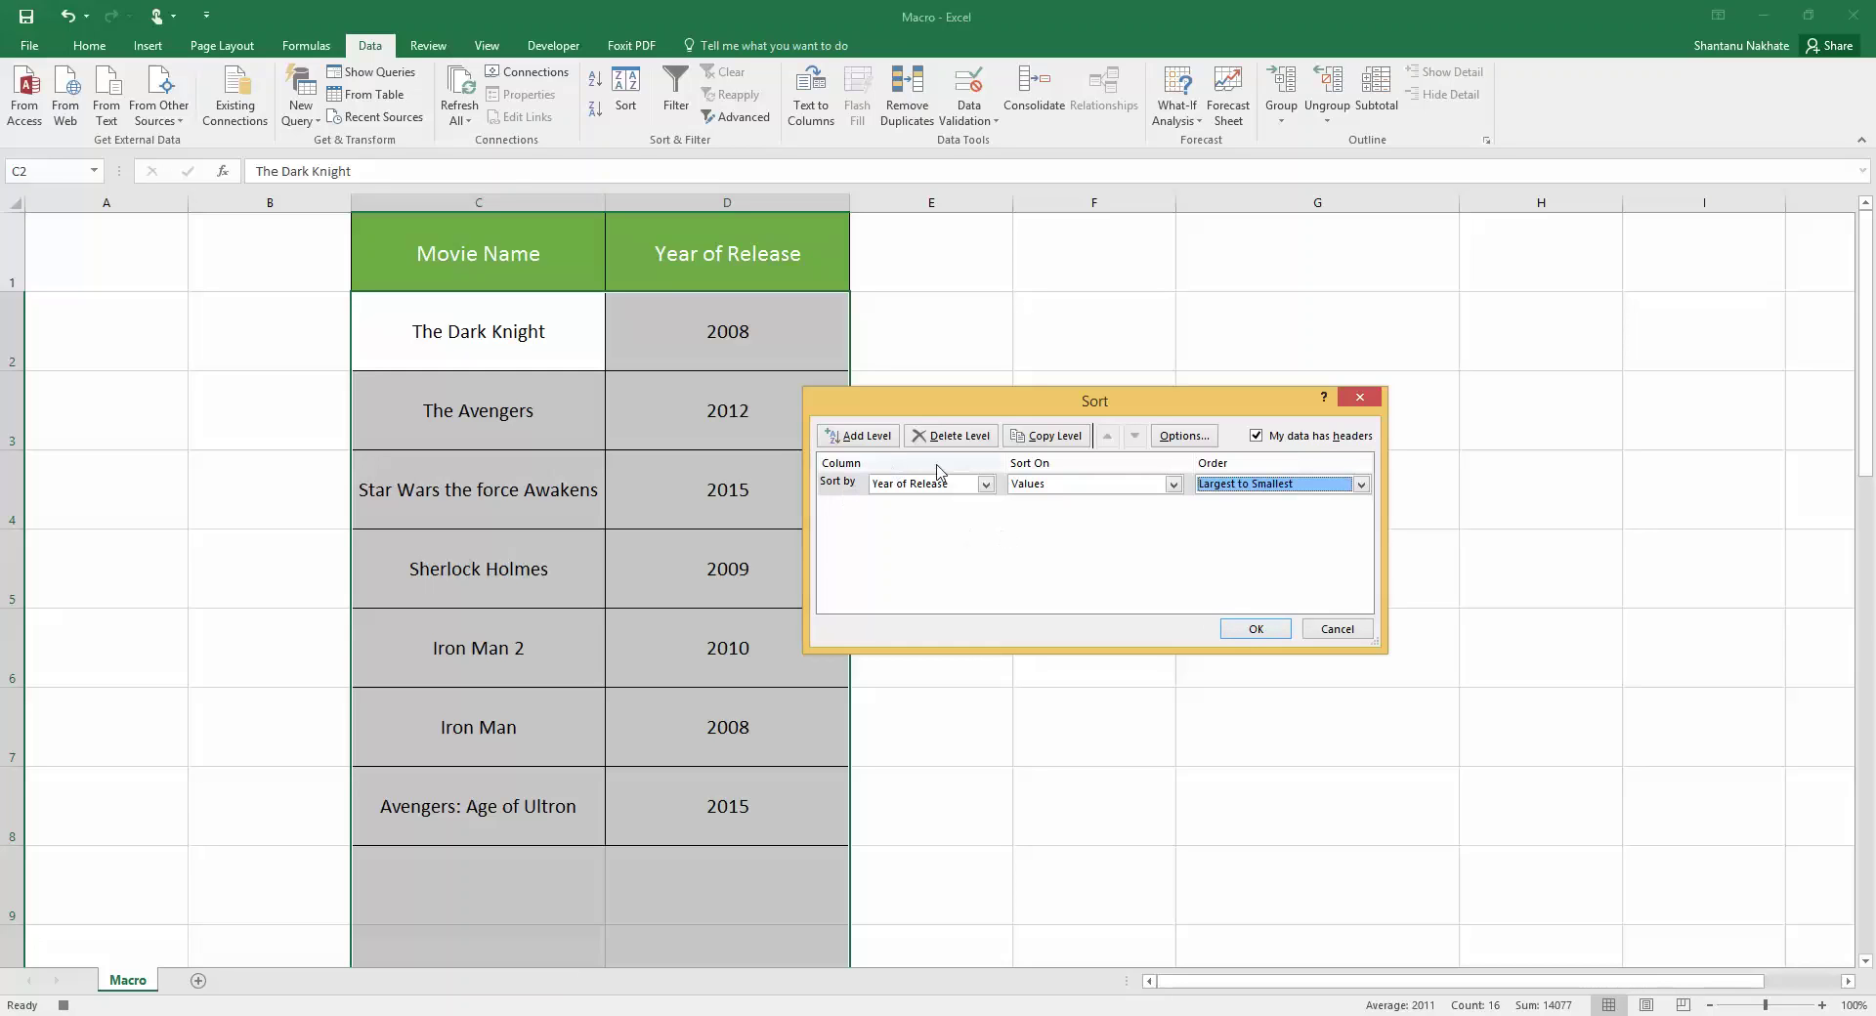
Step: Add a second sort level on Movie Name, A to Z, and apply the sort
left_click(865, 436)
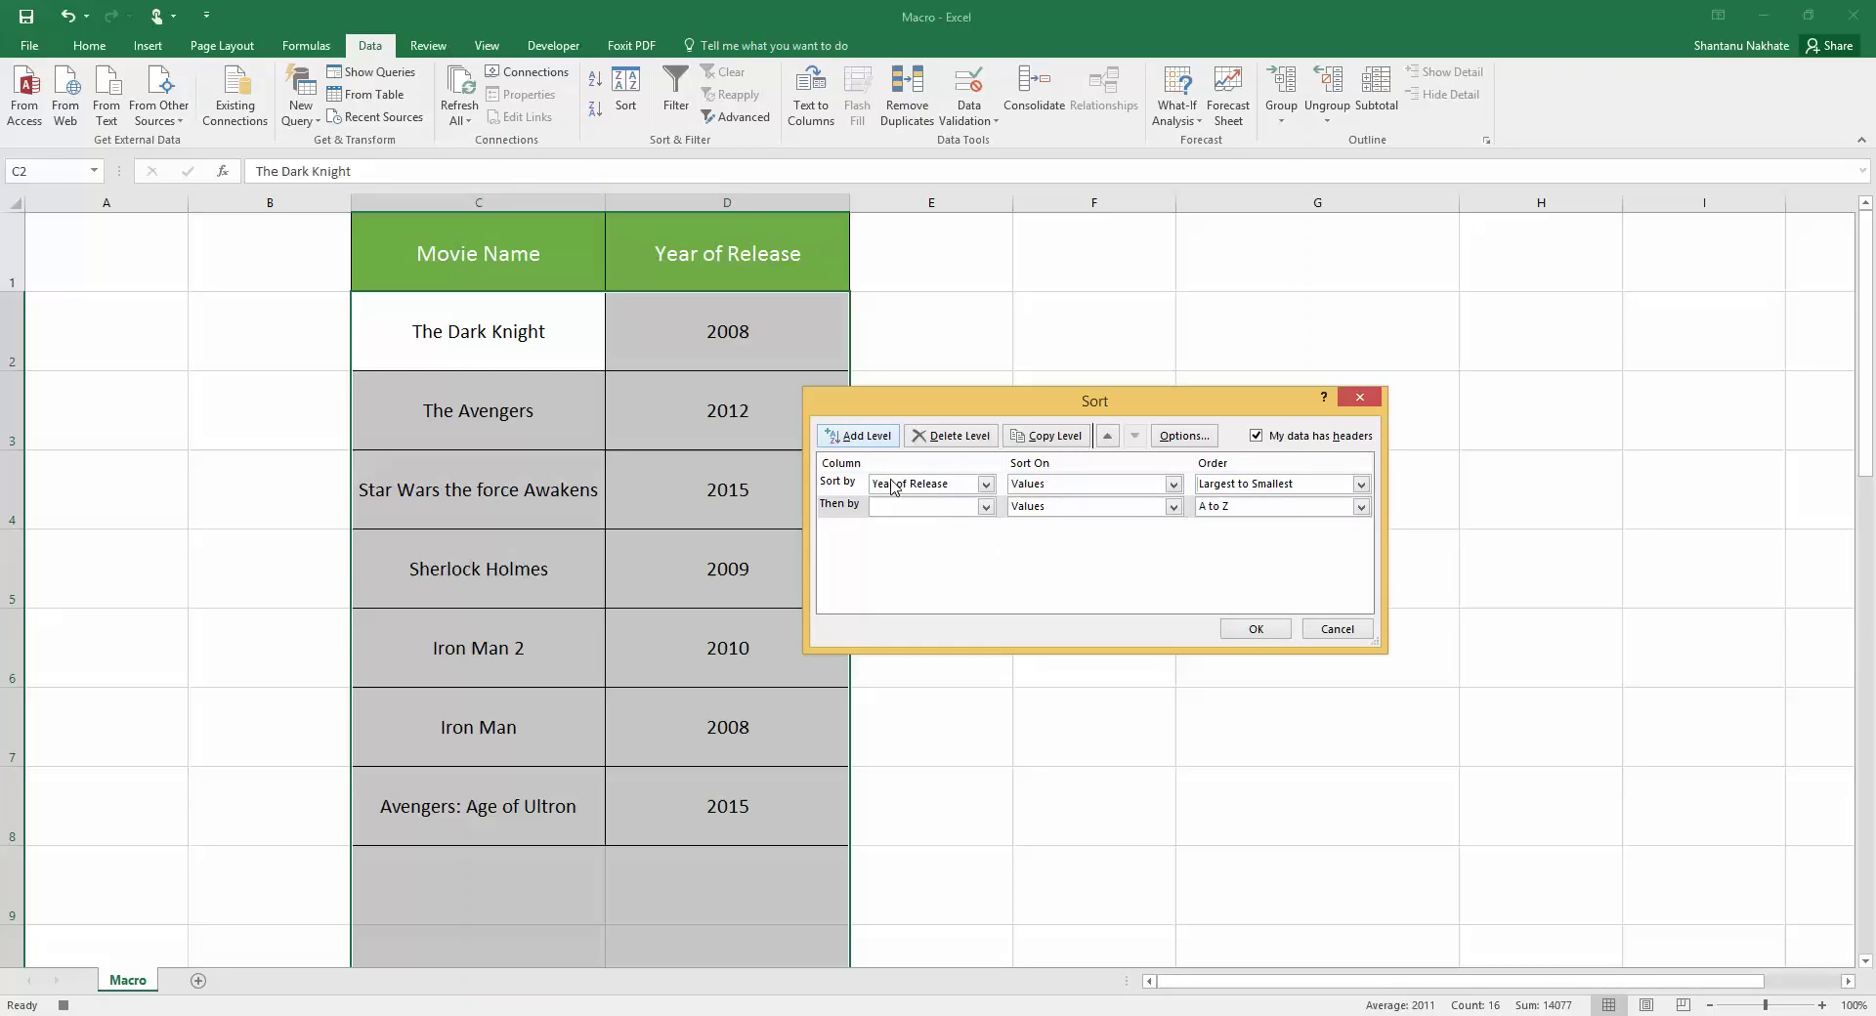
left_click(957, 507)
left_click(953, 524)
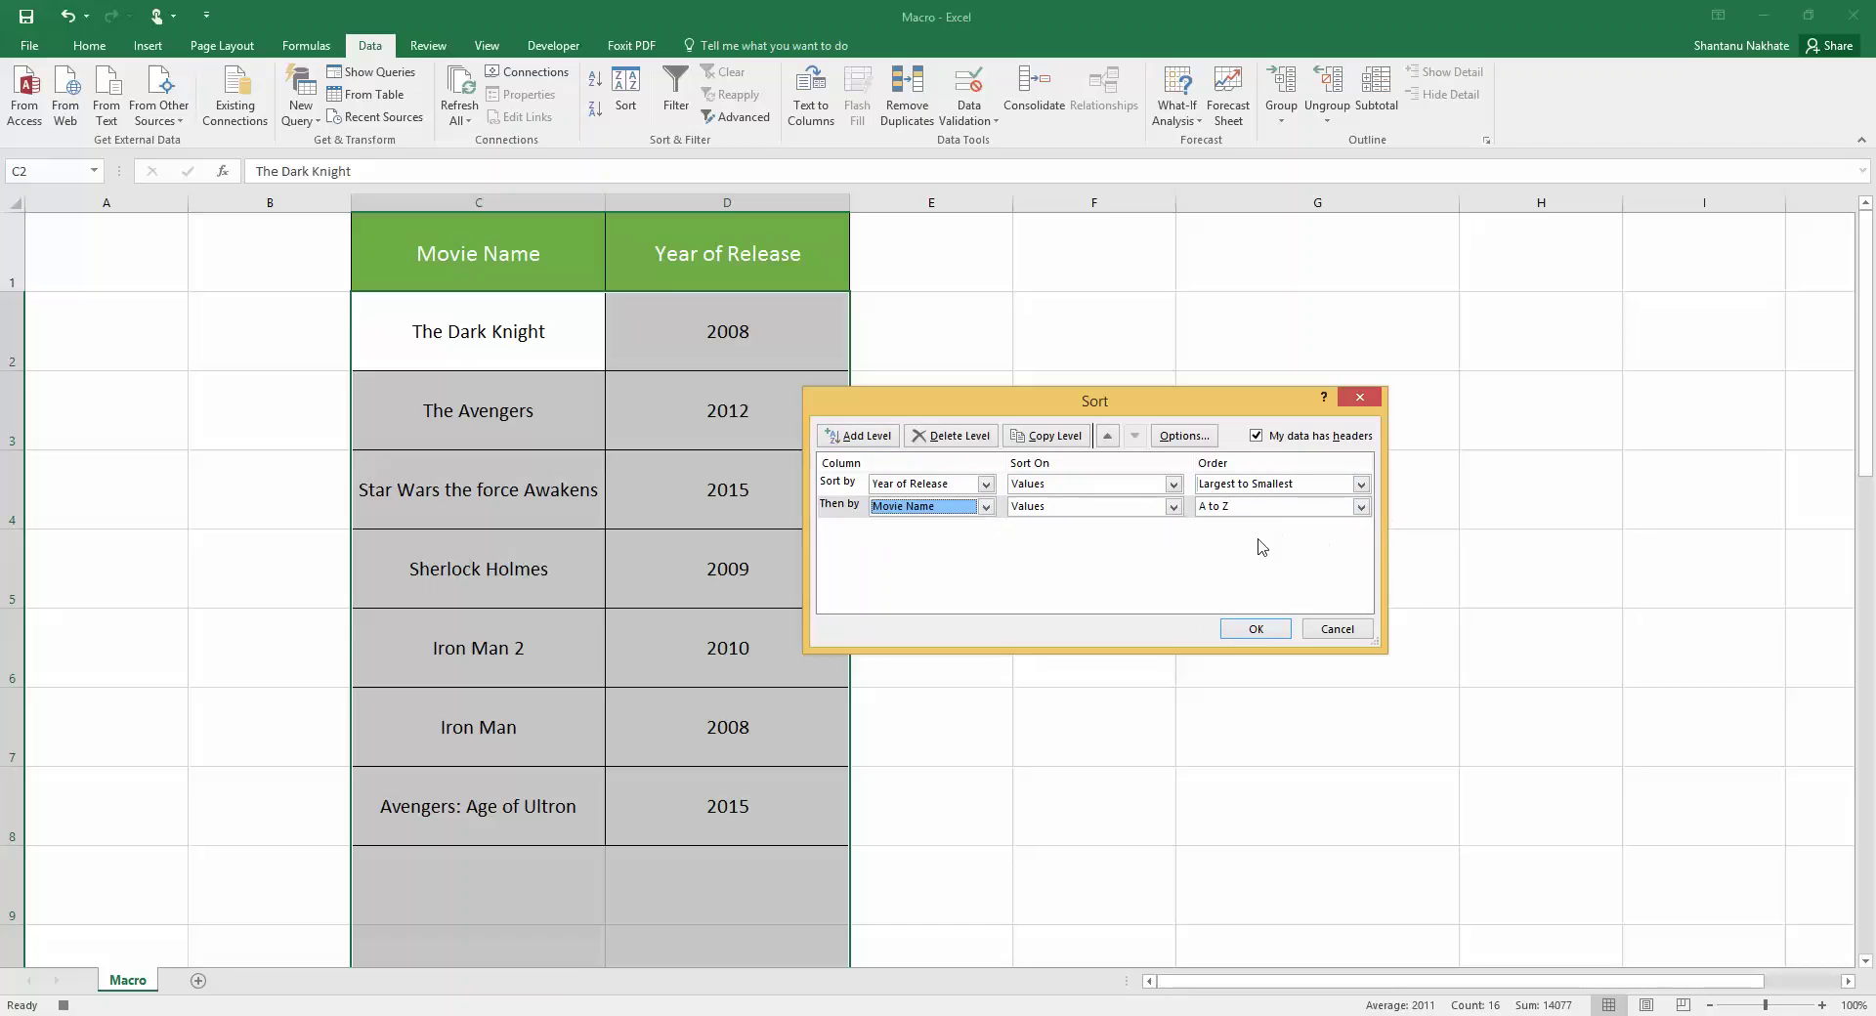
left_click(1258, 630)
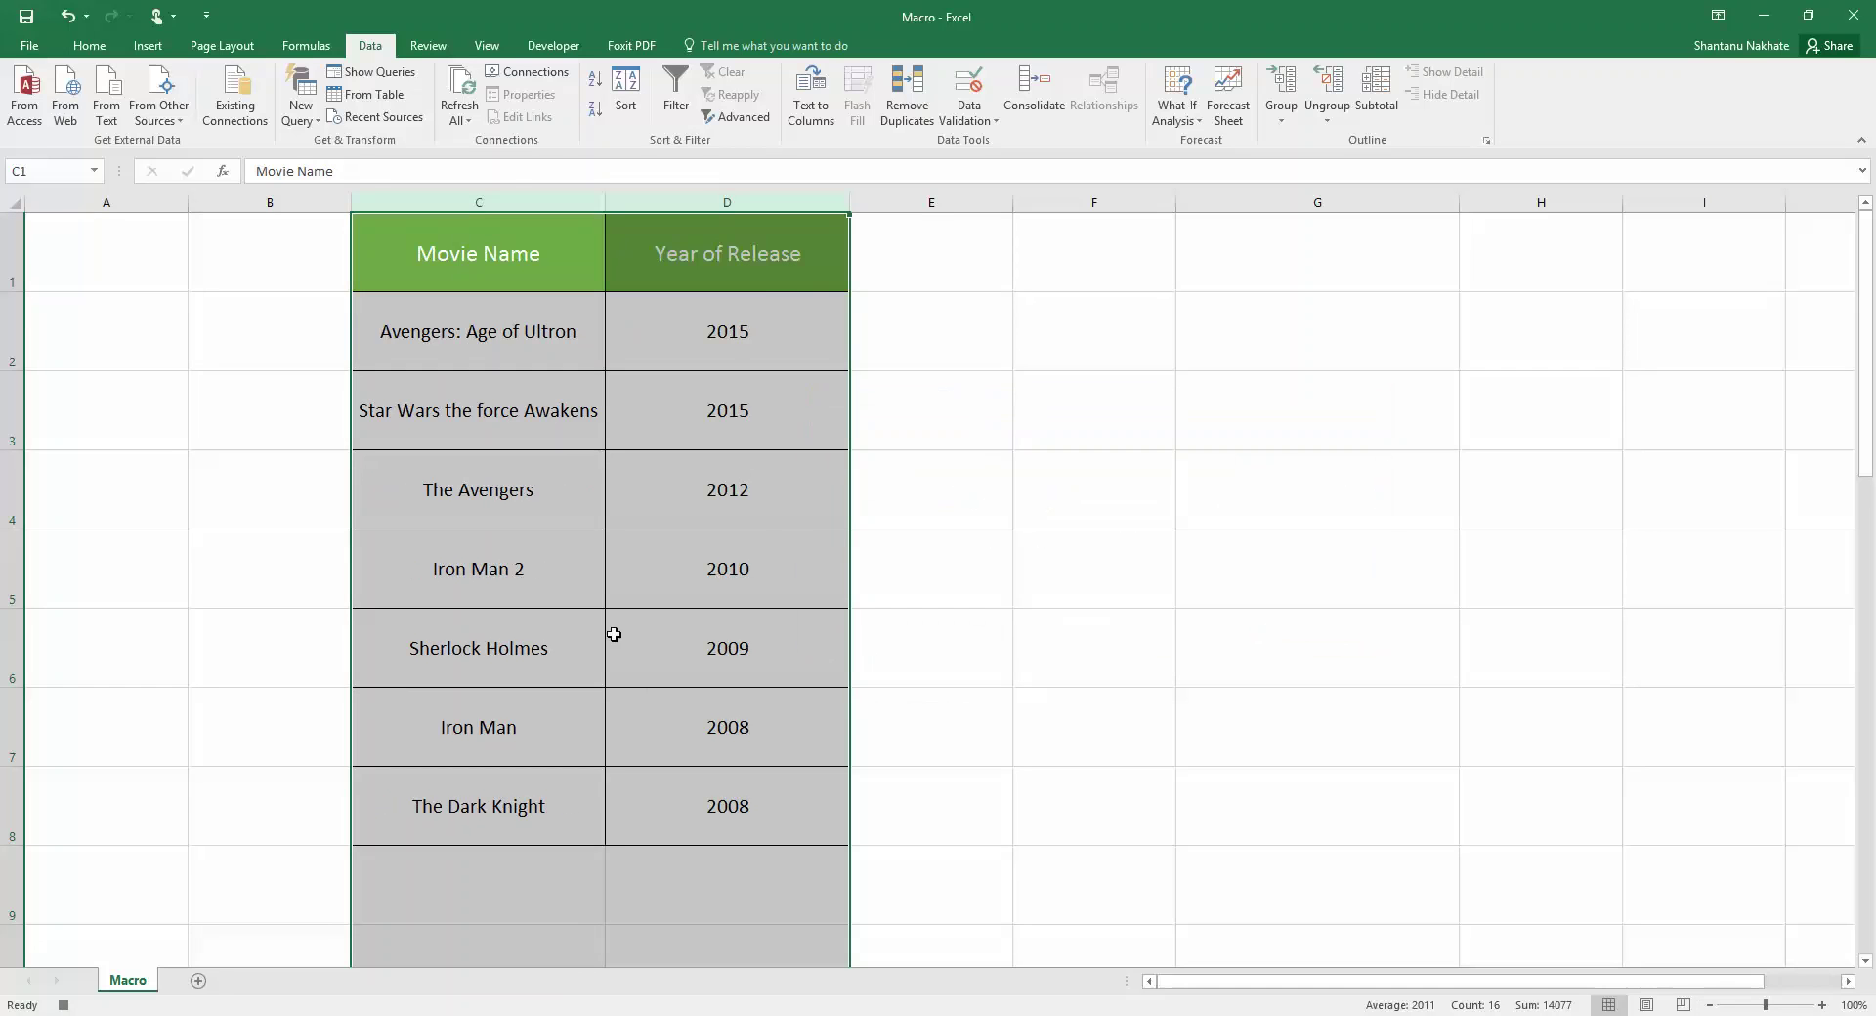
Step: Select cell C7 and stop recording the macro
left_click(504, 748)
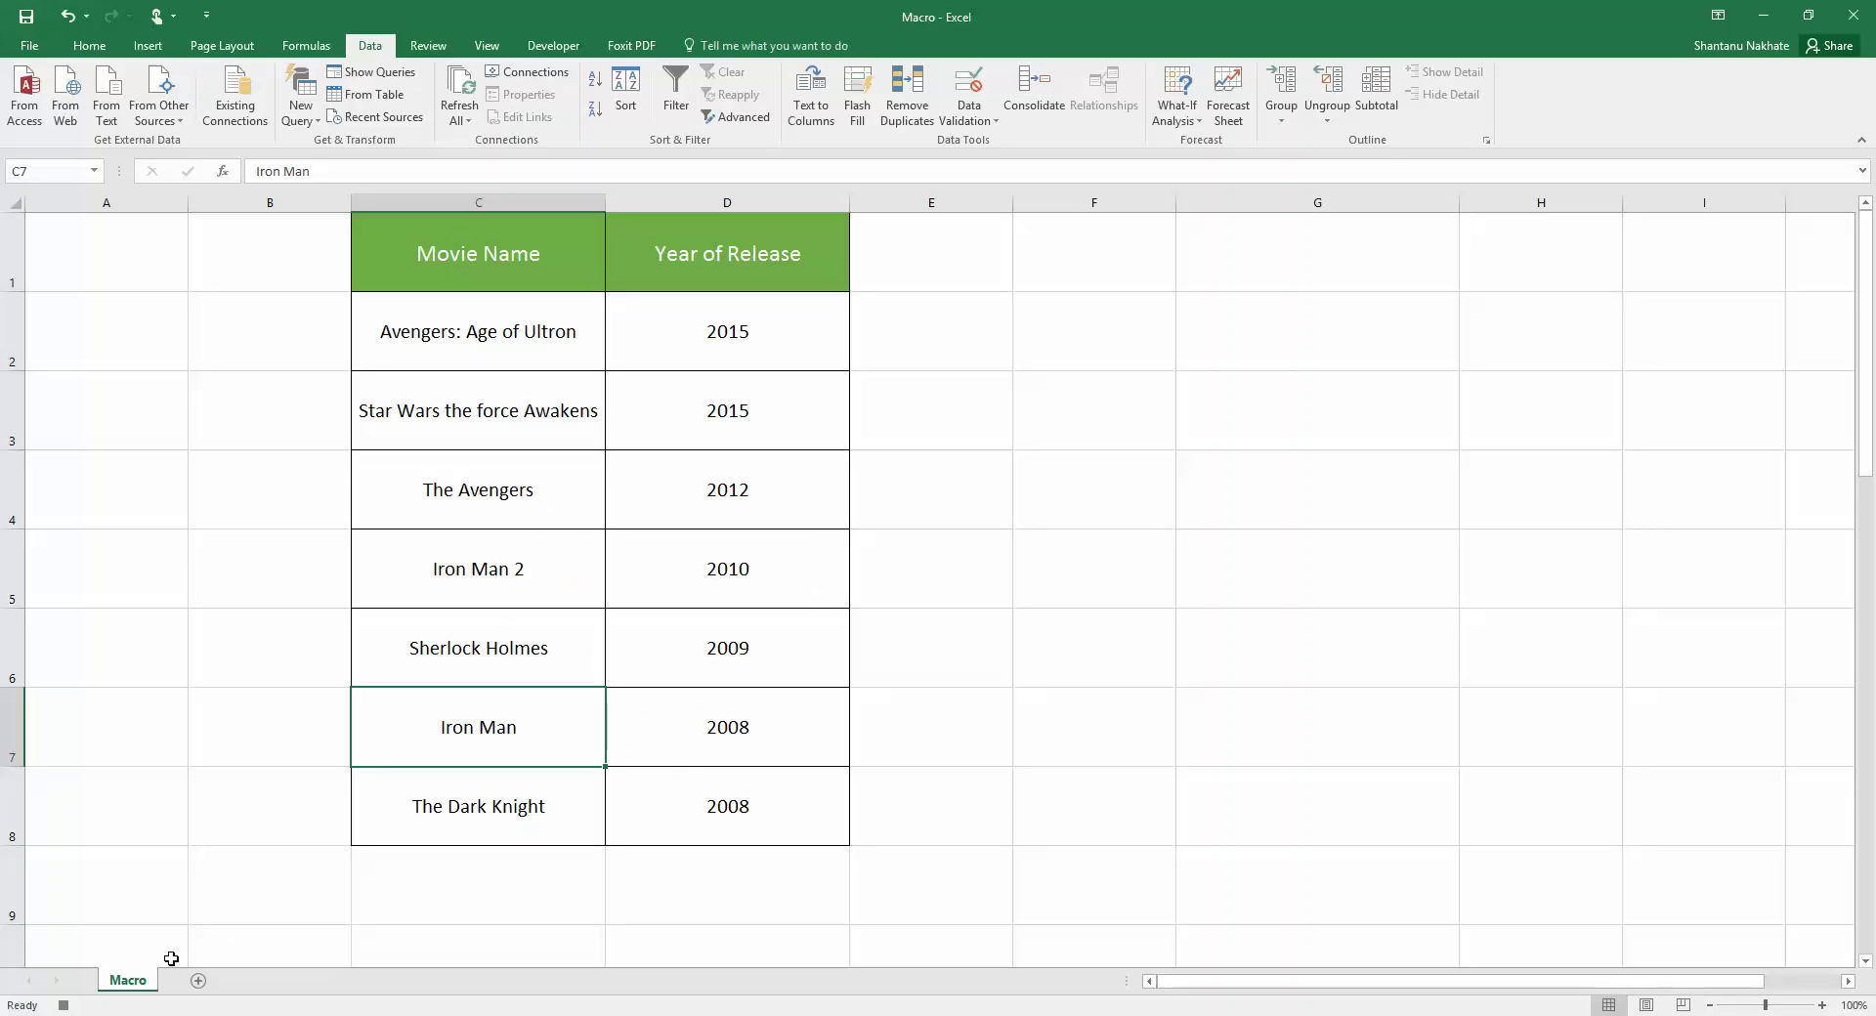
left_click(64, 1006)
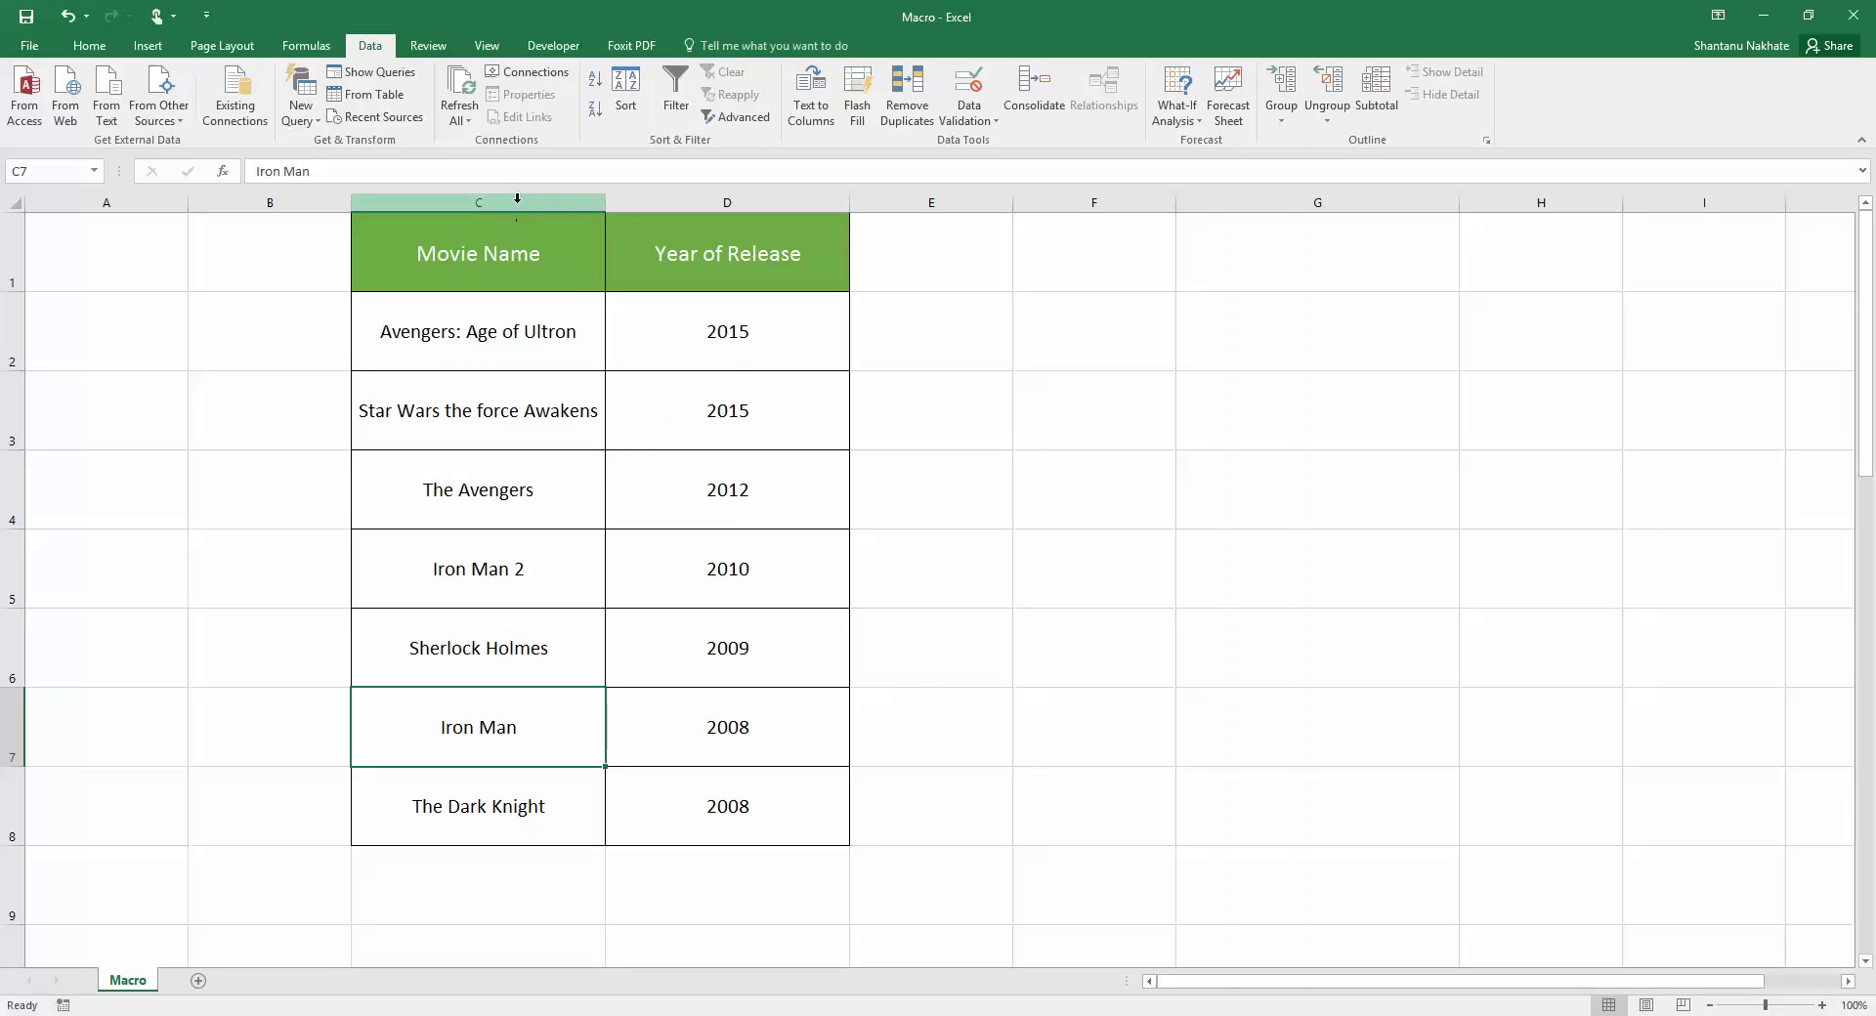
Step: Re-sort columns C and D by Year of Release, Smallest to Largest, keeping the second level on Movie Name
left_click_drag(515, 196, 636, 196)
left_click(626, 90)
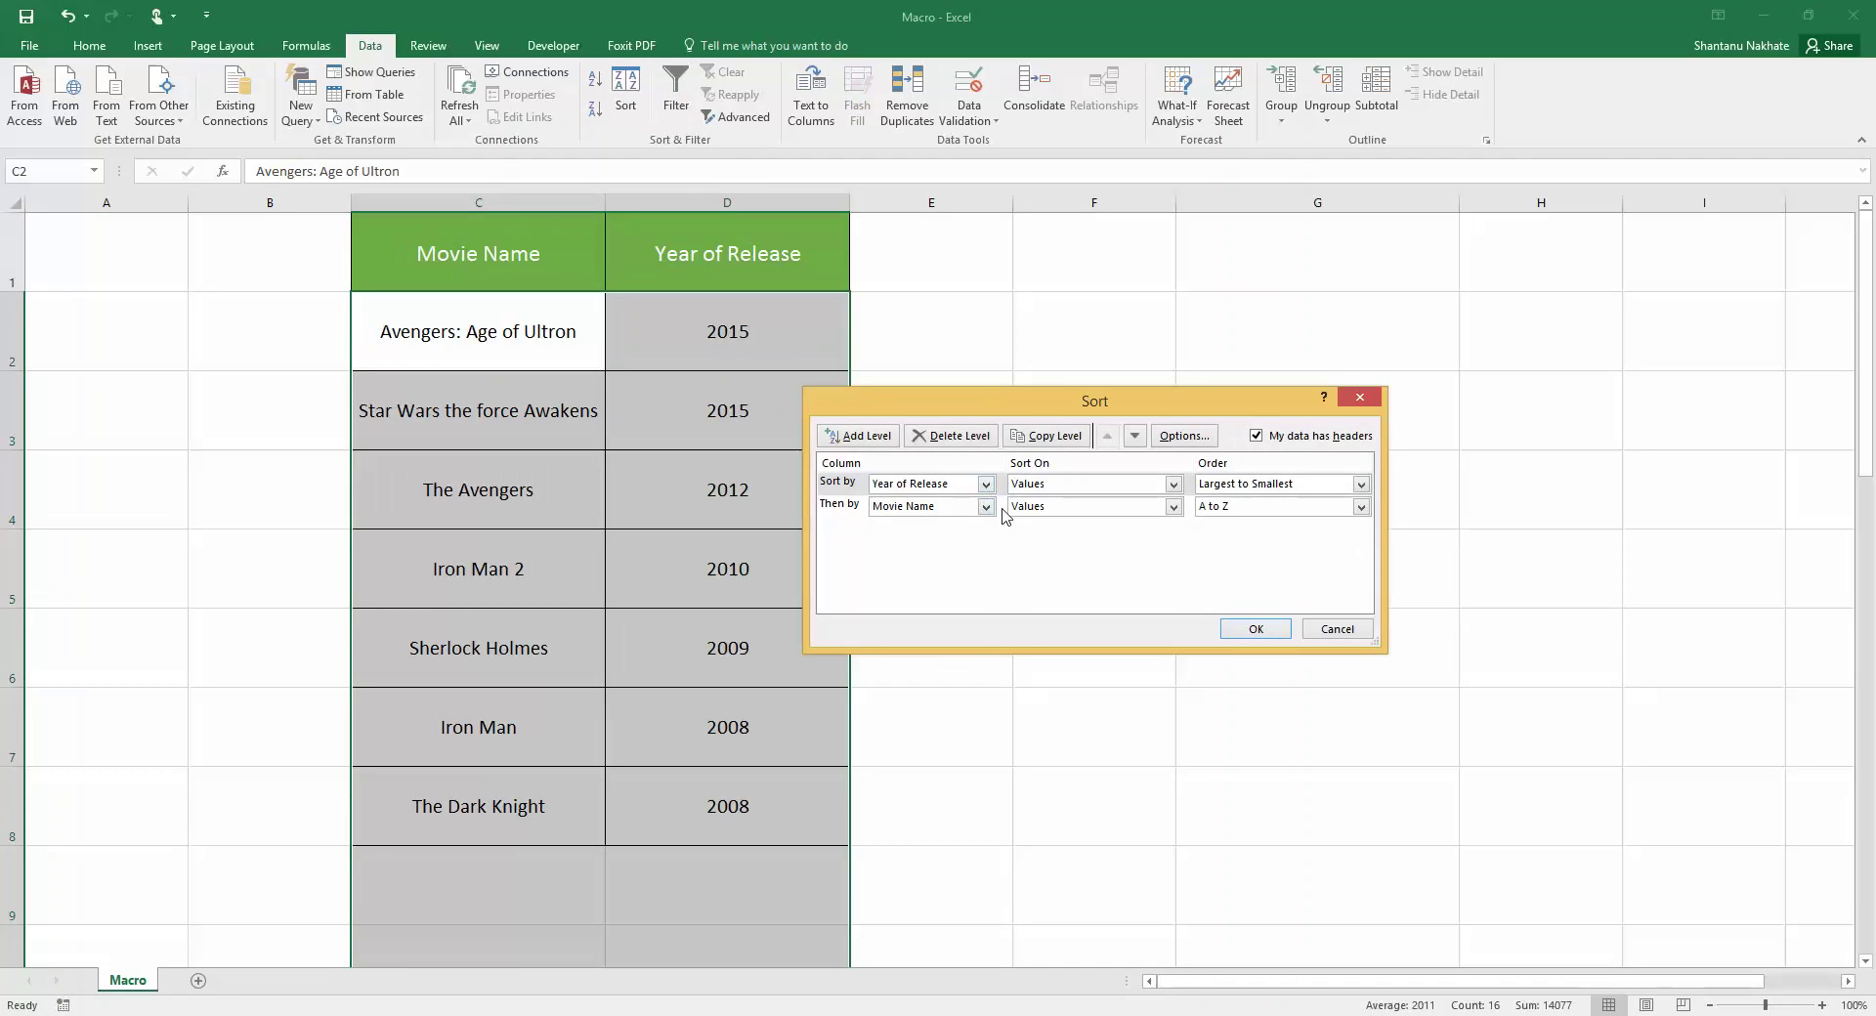
left_click(1229, 490)
left_click(1231, 502)
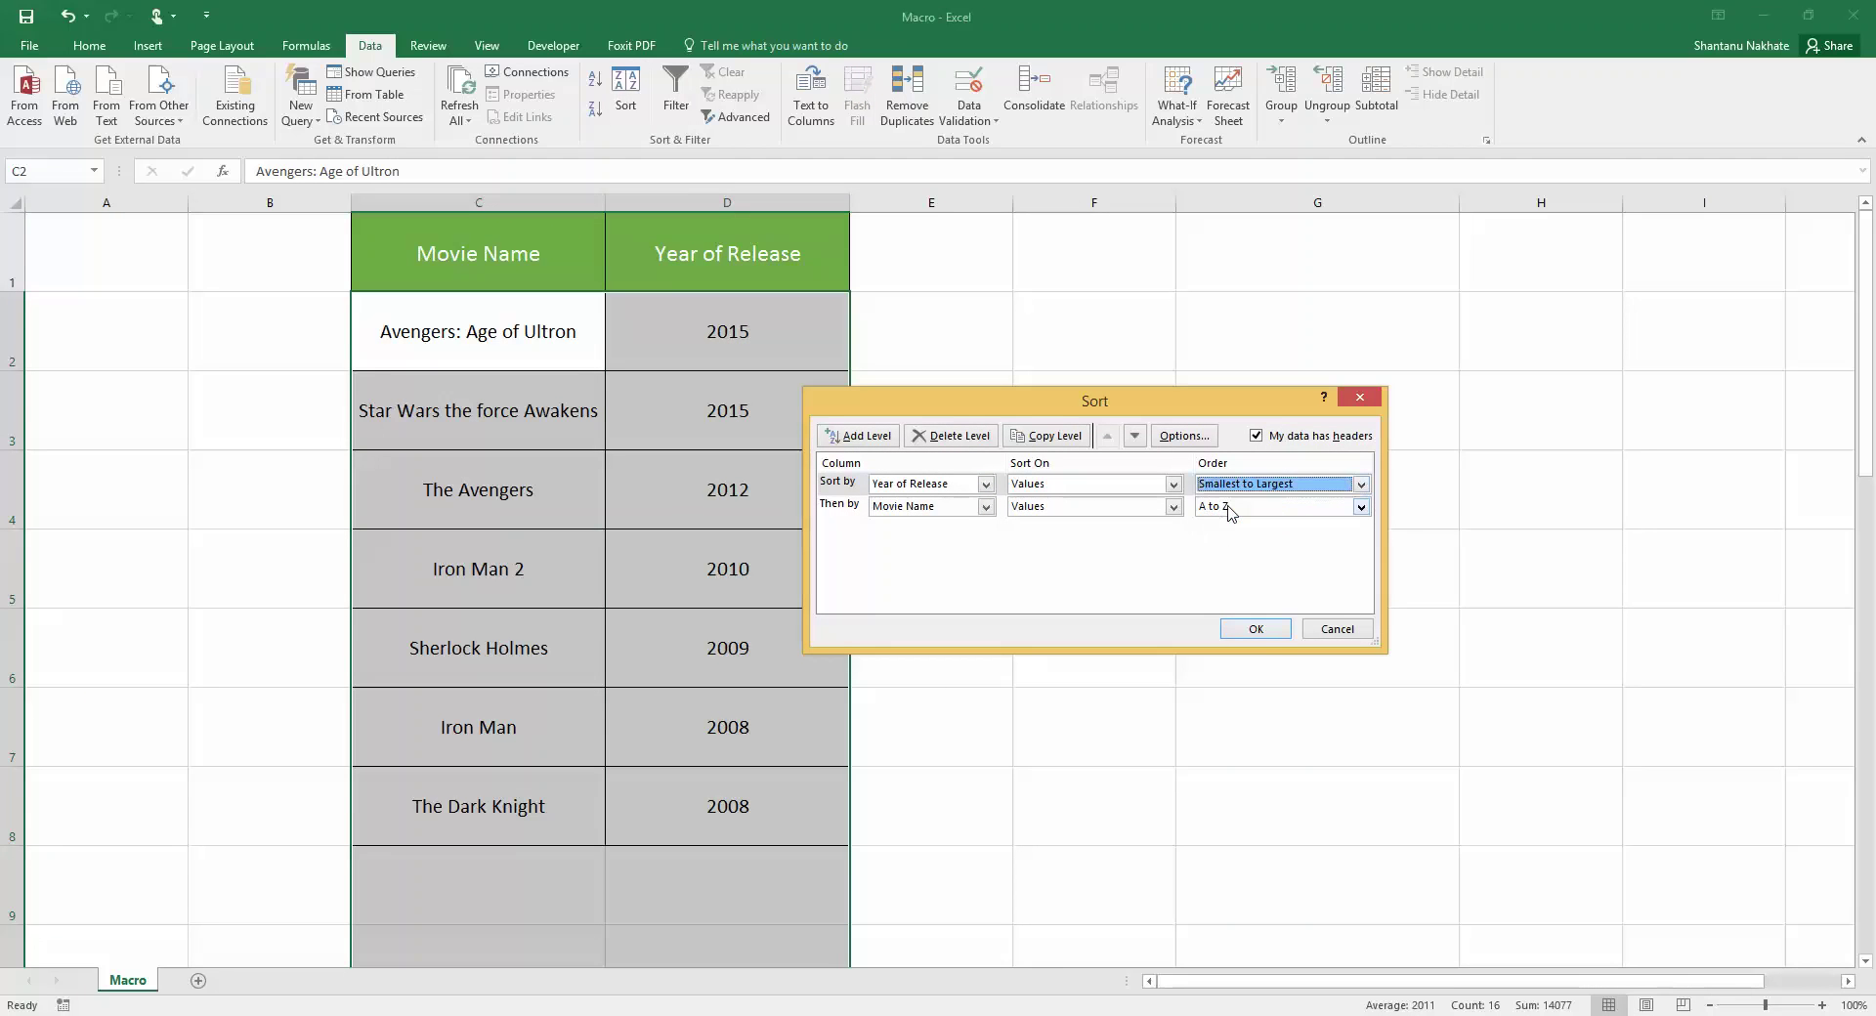
left_click(1257, 629)
left_click(1102, 515)
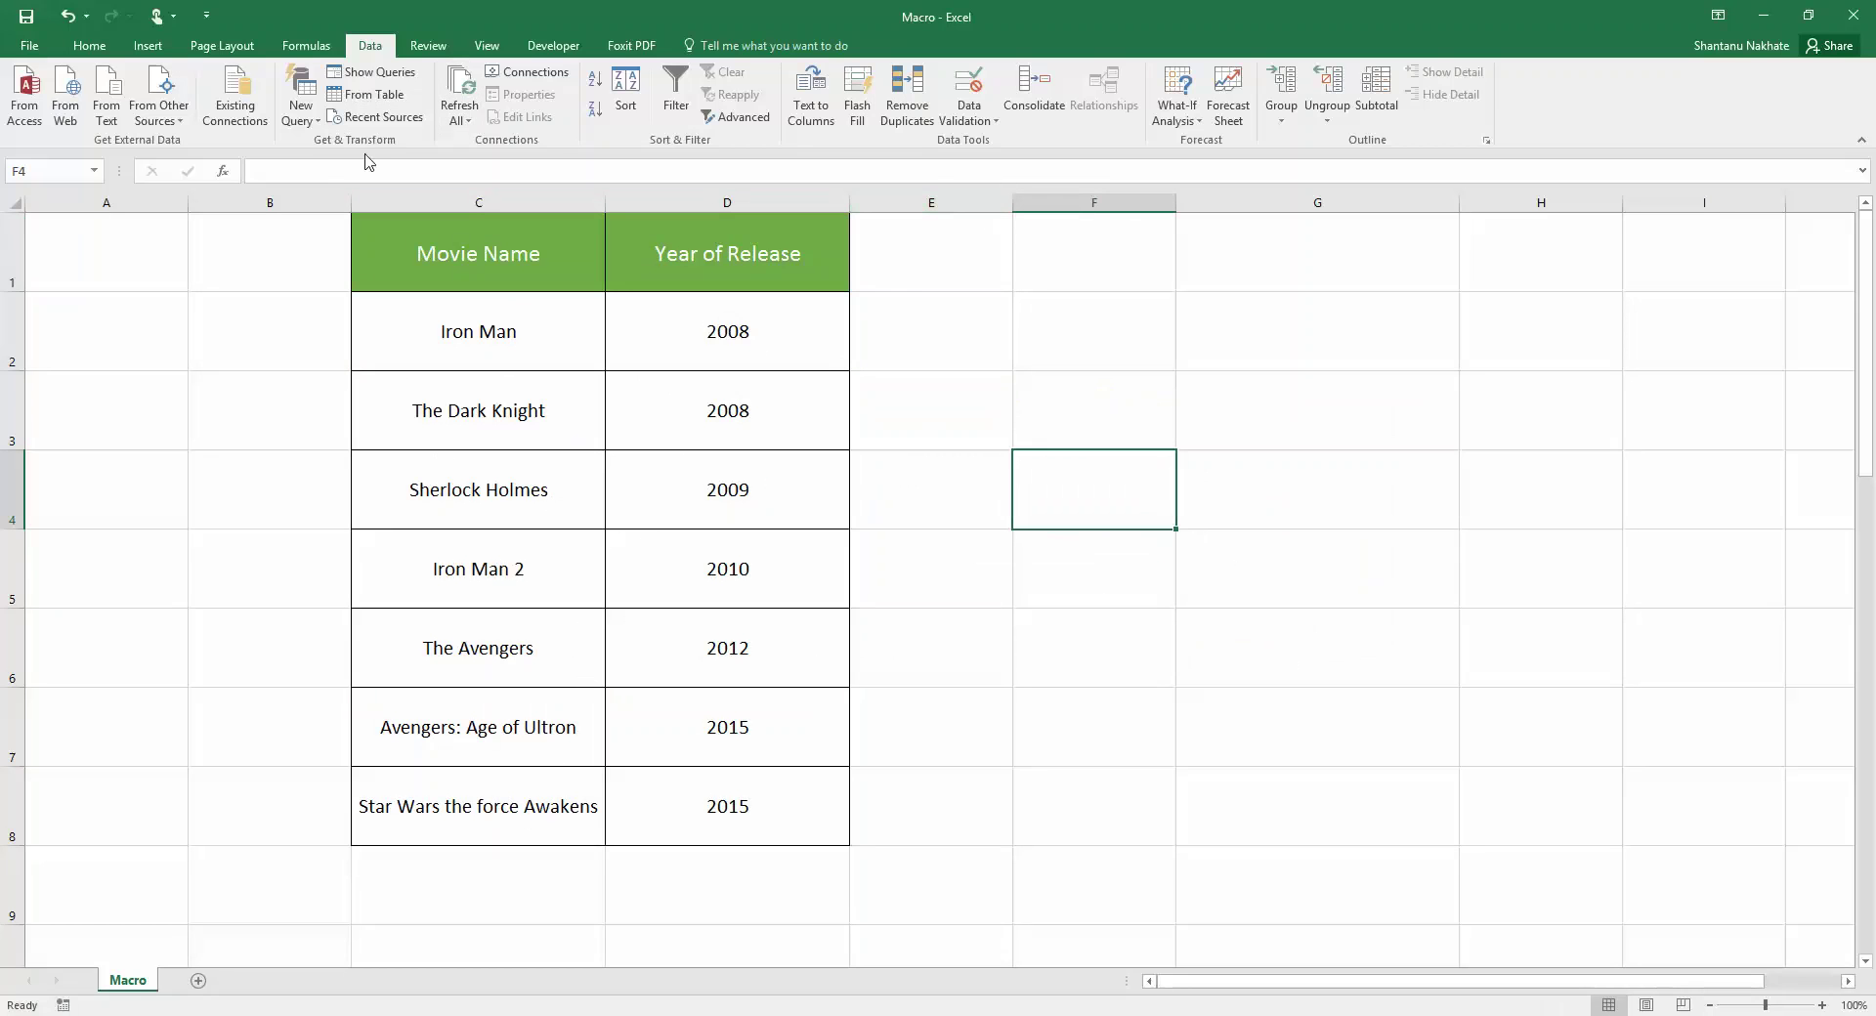
Step: Draw a rounded rectangle about 6.2 cm high and 11.7 cm wide beside the table, across columns F and G
left_click(147, 46)
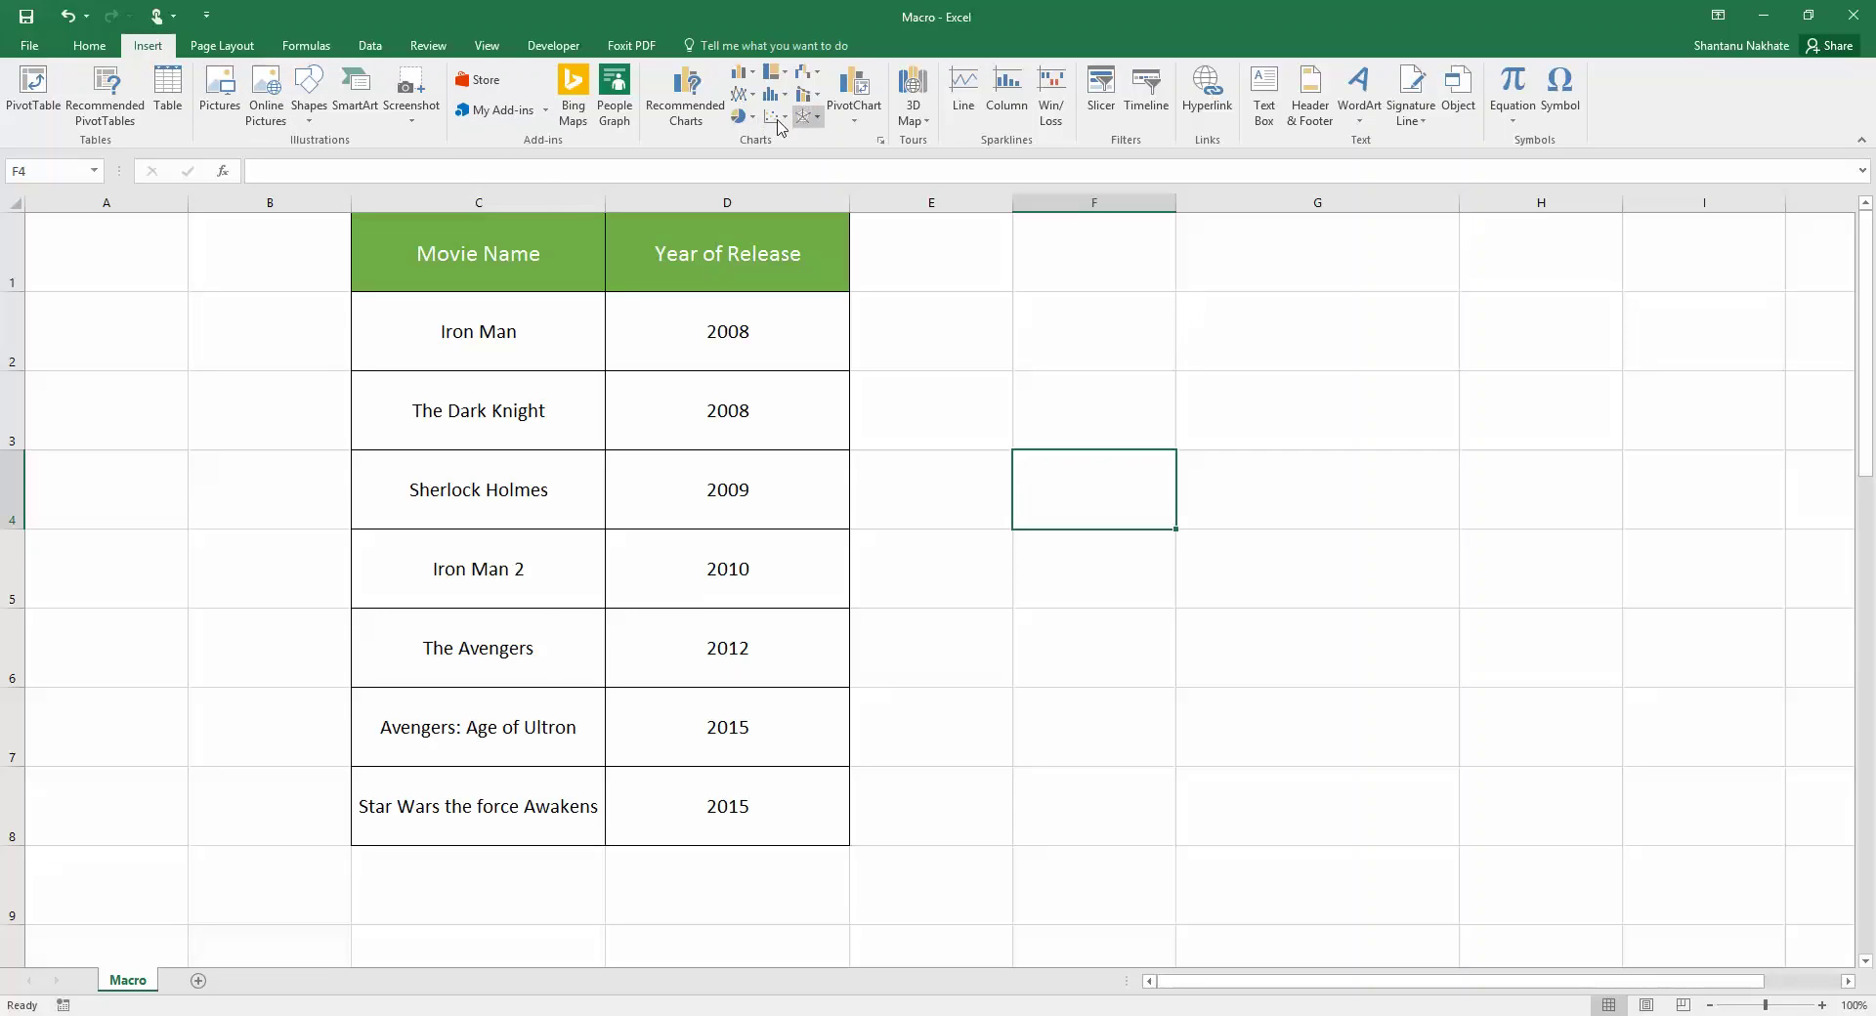
left_click(309, 97)
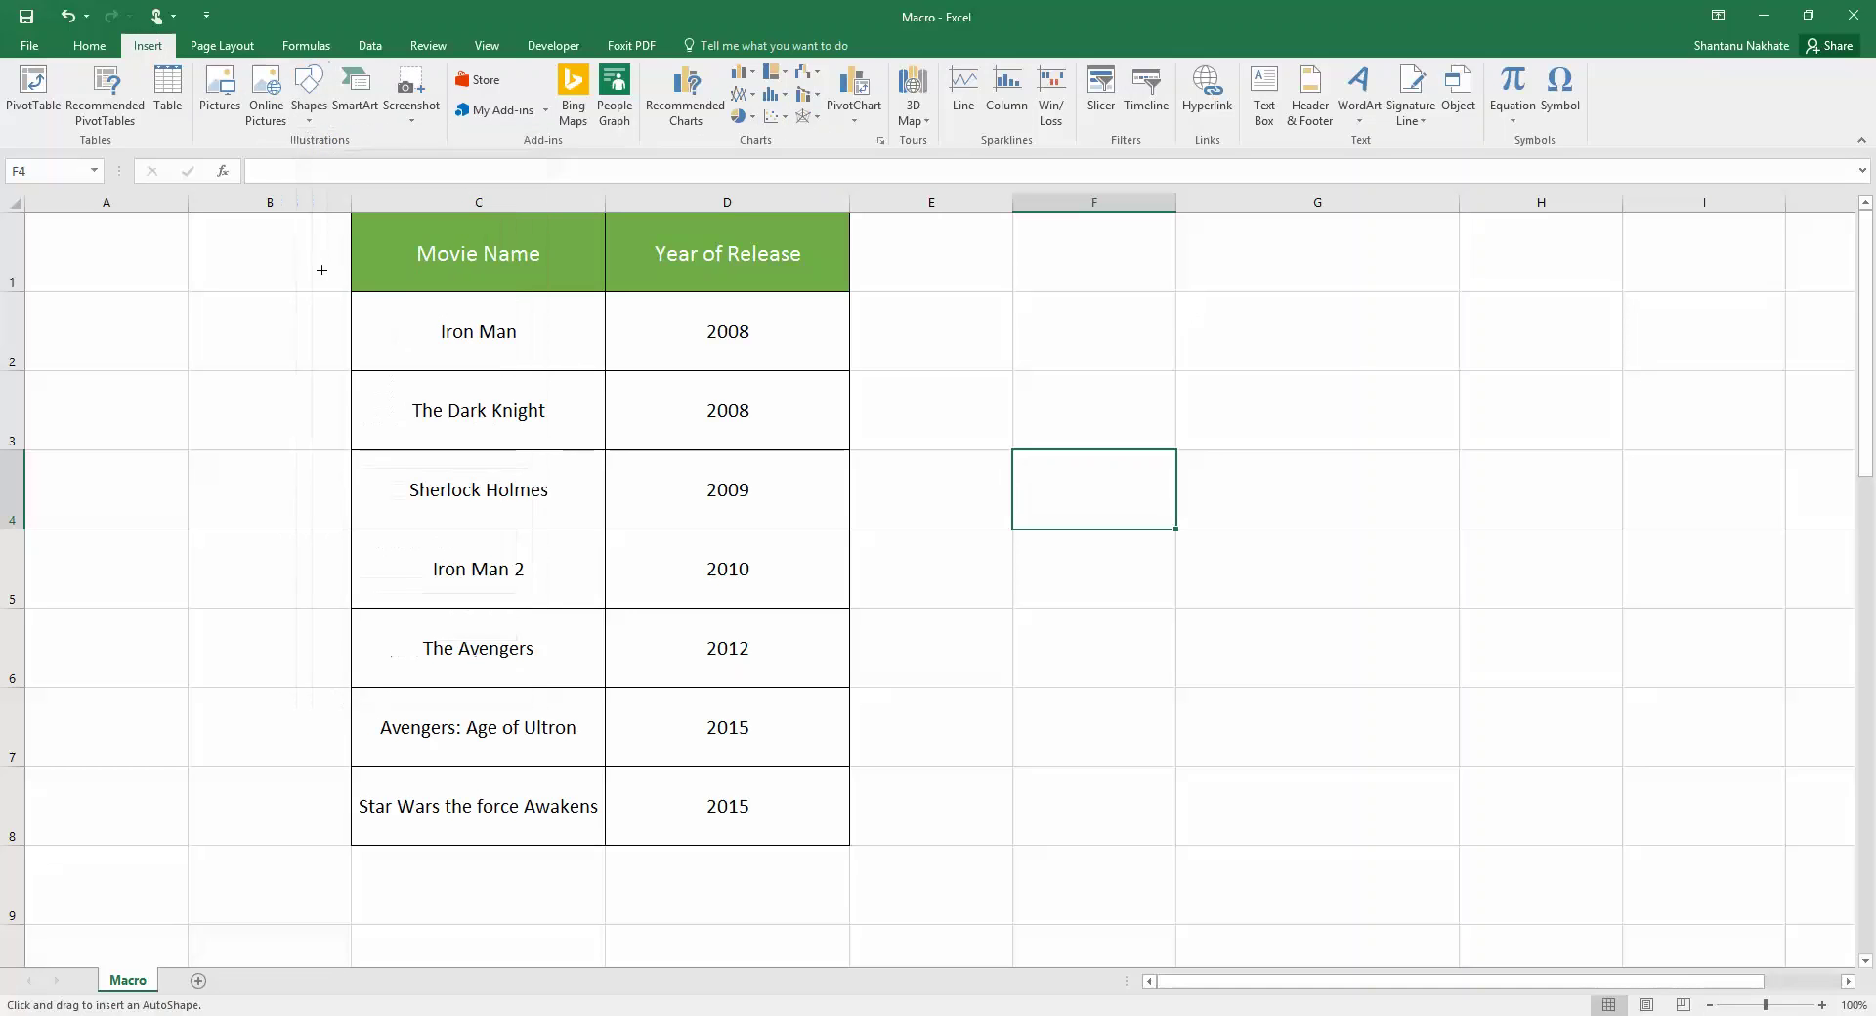
left_click(326, 262)
mouse_move(1025, 370)
left_mouse_down()
mouse_move(1373, 533)
mouse_move(1457, 601)
left_mouse_up()
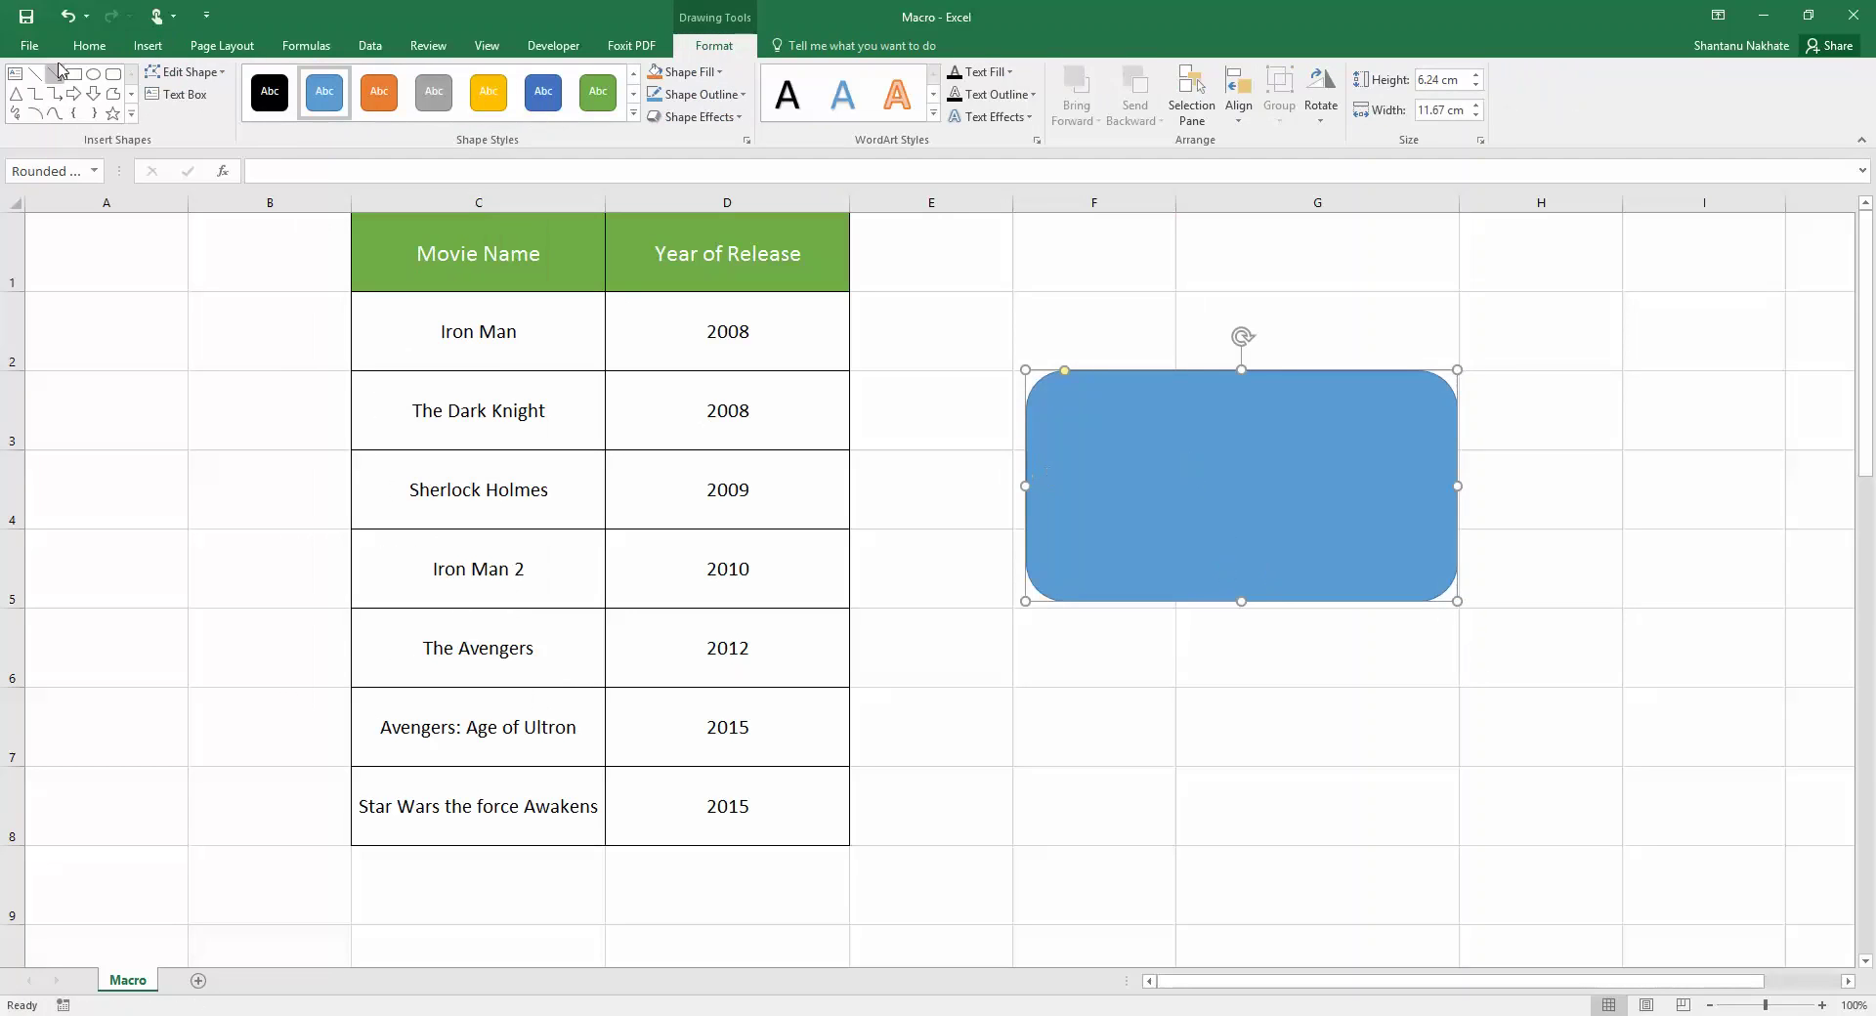
Step: Label the rounded rectangle with the text DATA SORT
left_click(89, 46)
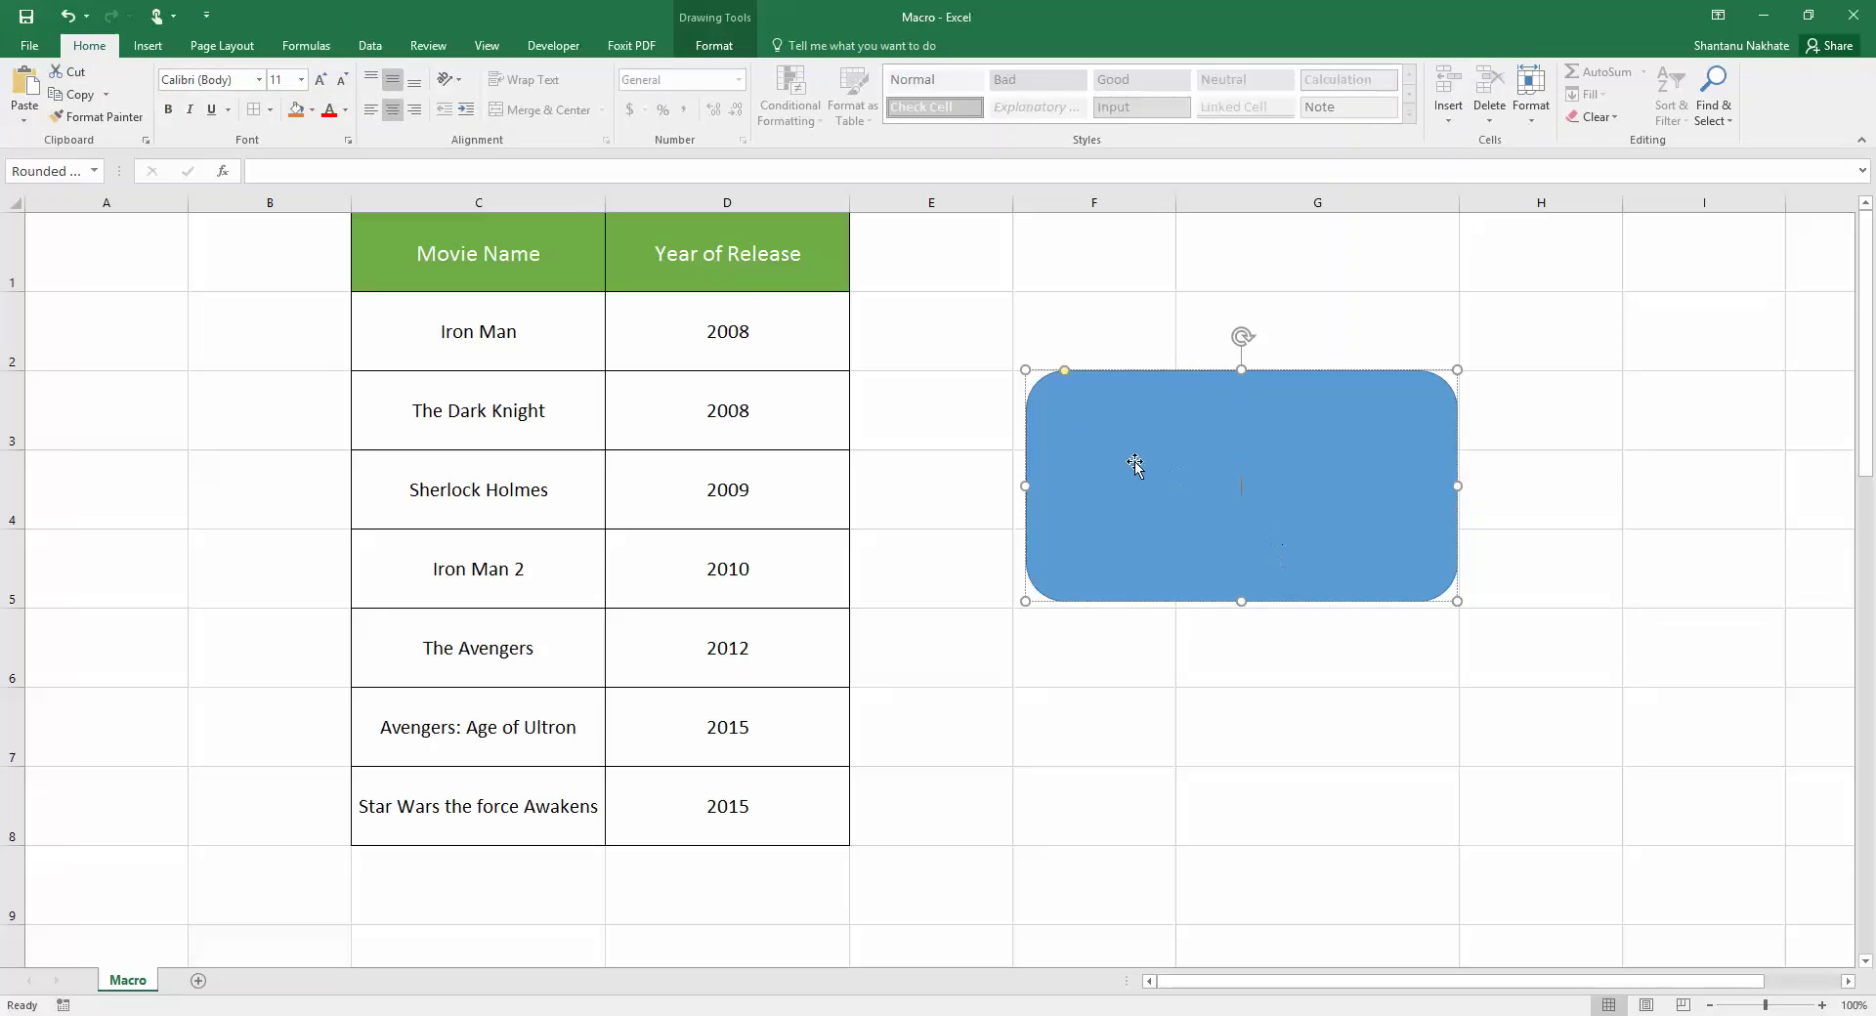
type("DATA SIR")
type("ORT")
left_click(1413, 663)
Step: Increase the font size of the rounded rectangle's label to 36
left_click(1345, 559)
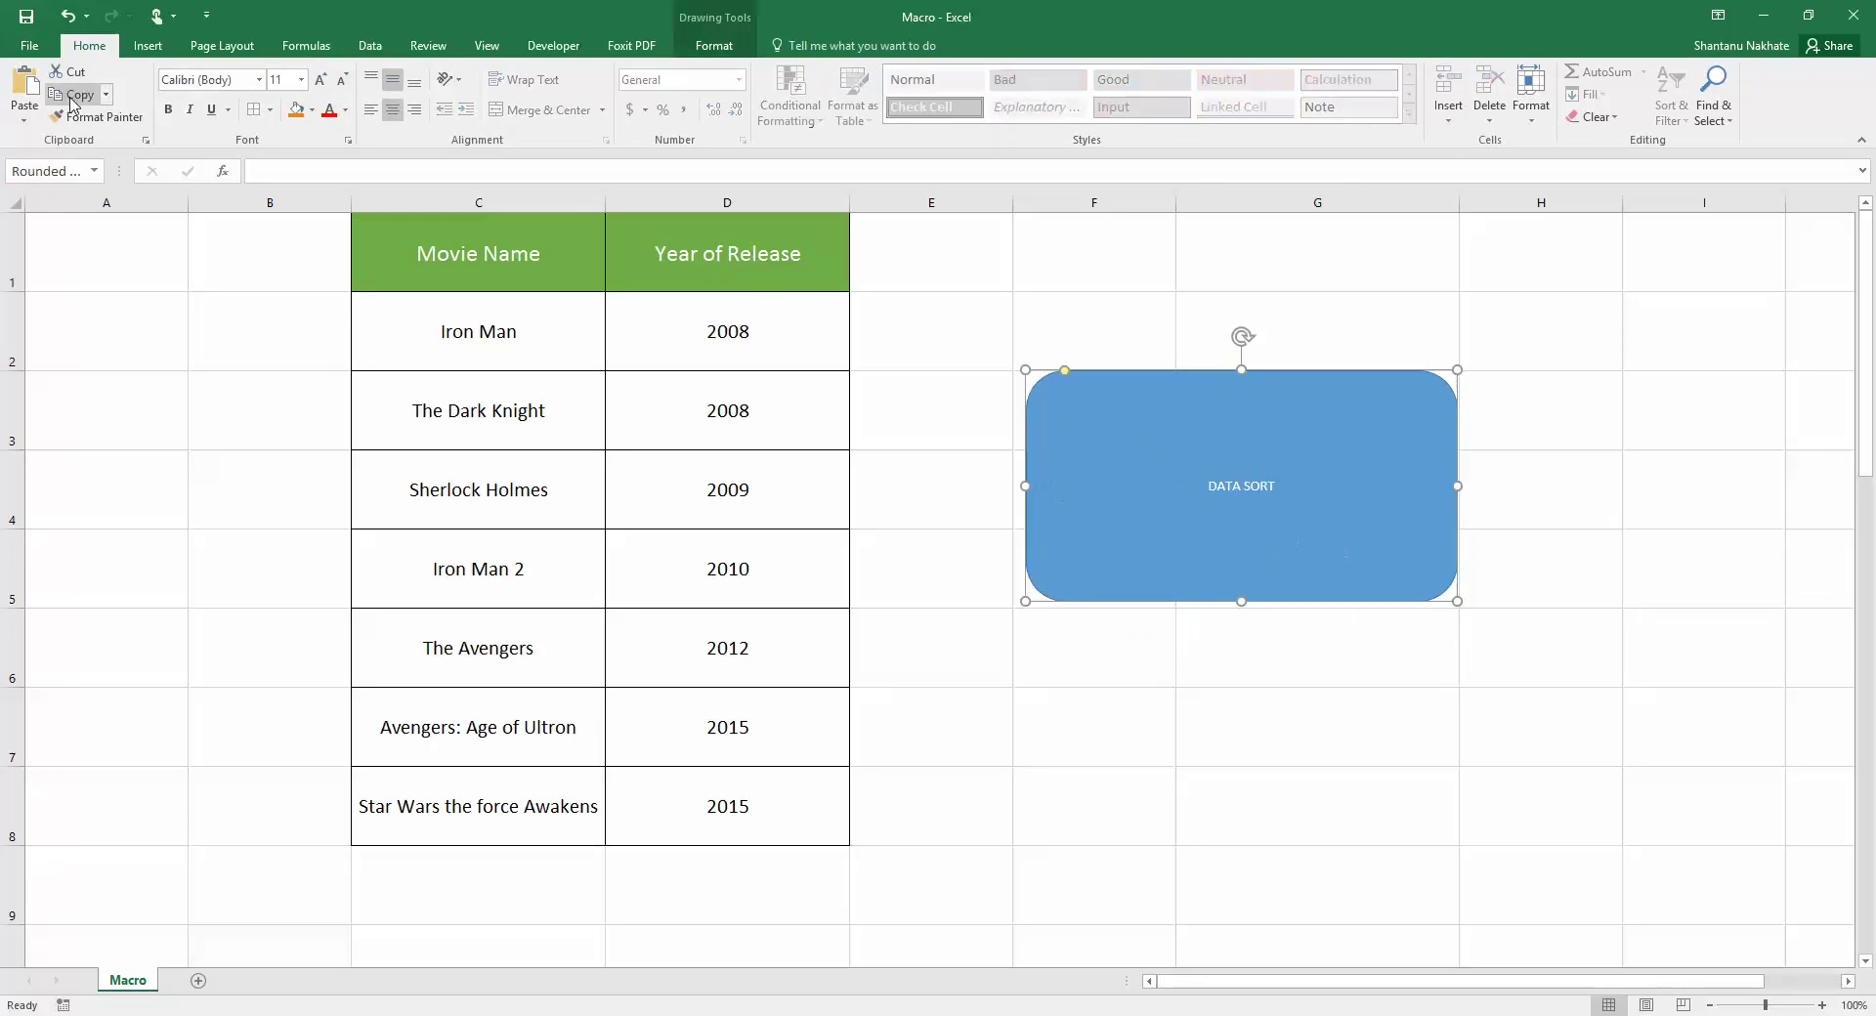
left_click(321, 80)
left_click(321, 80)
left_click(320, 81)
left_click(321, 80)
left_click(320, 80)
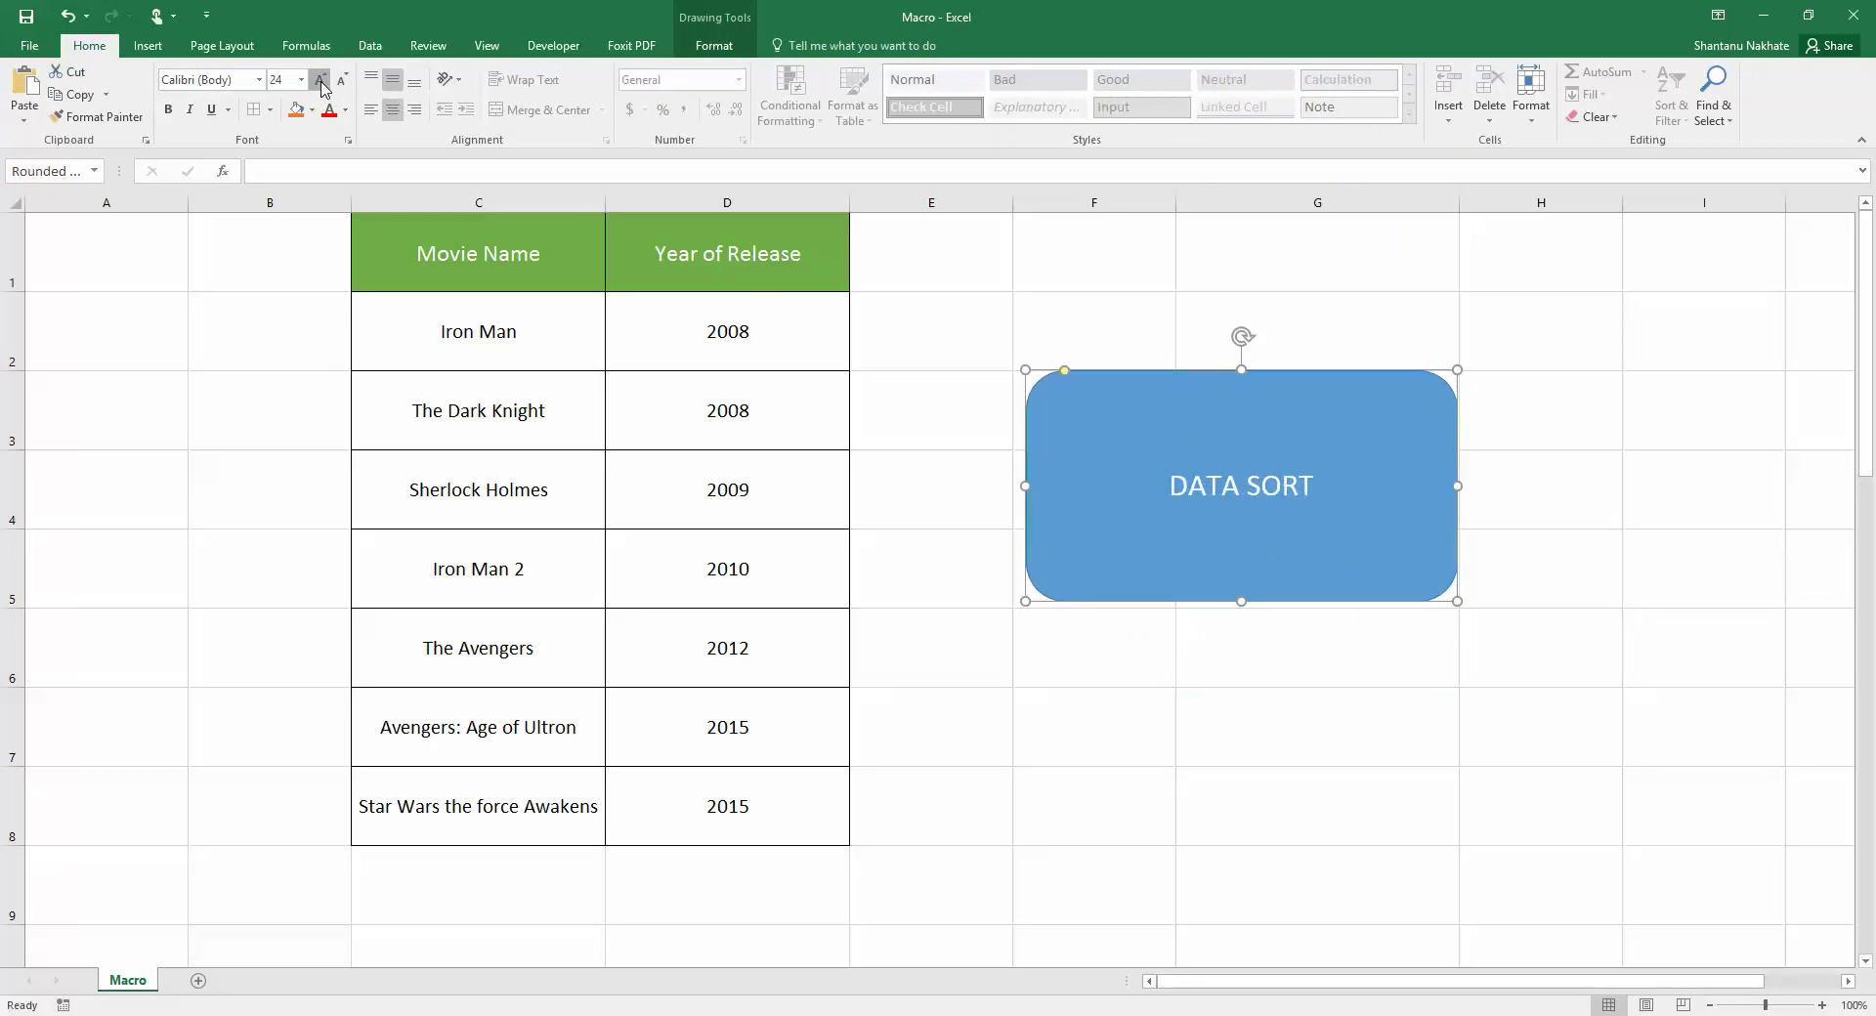
left_click(321, 80)
left_click(320, 81)
left_click(321, 81)
left_click(1246, 691)
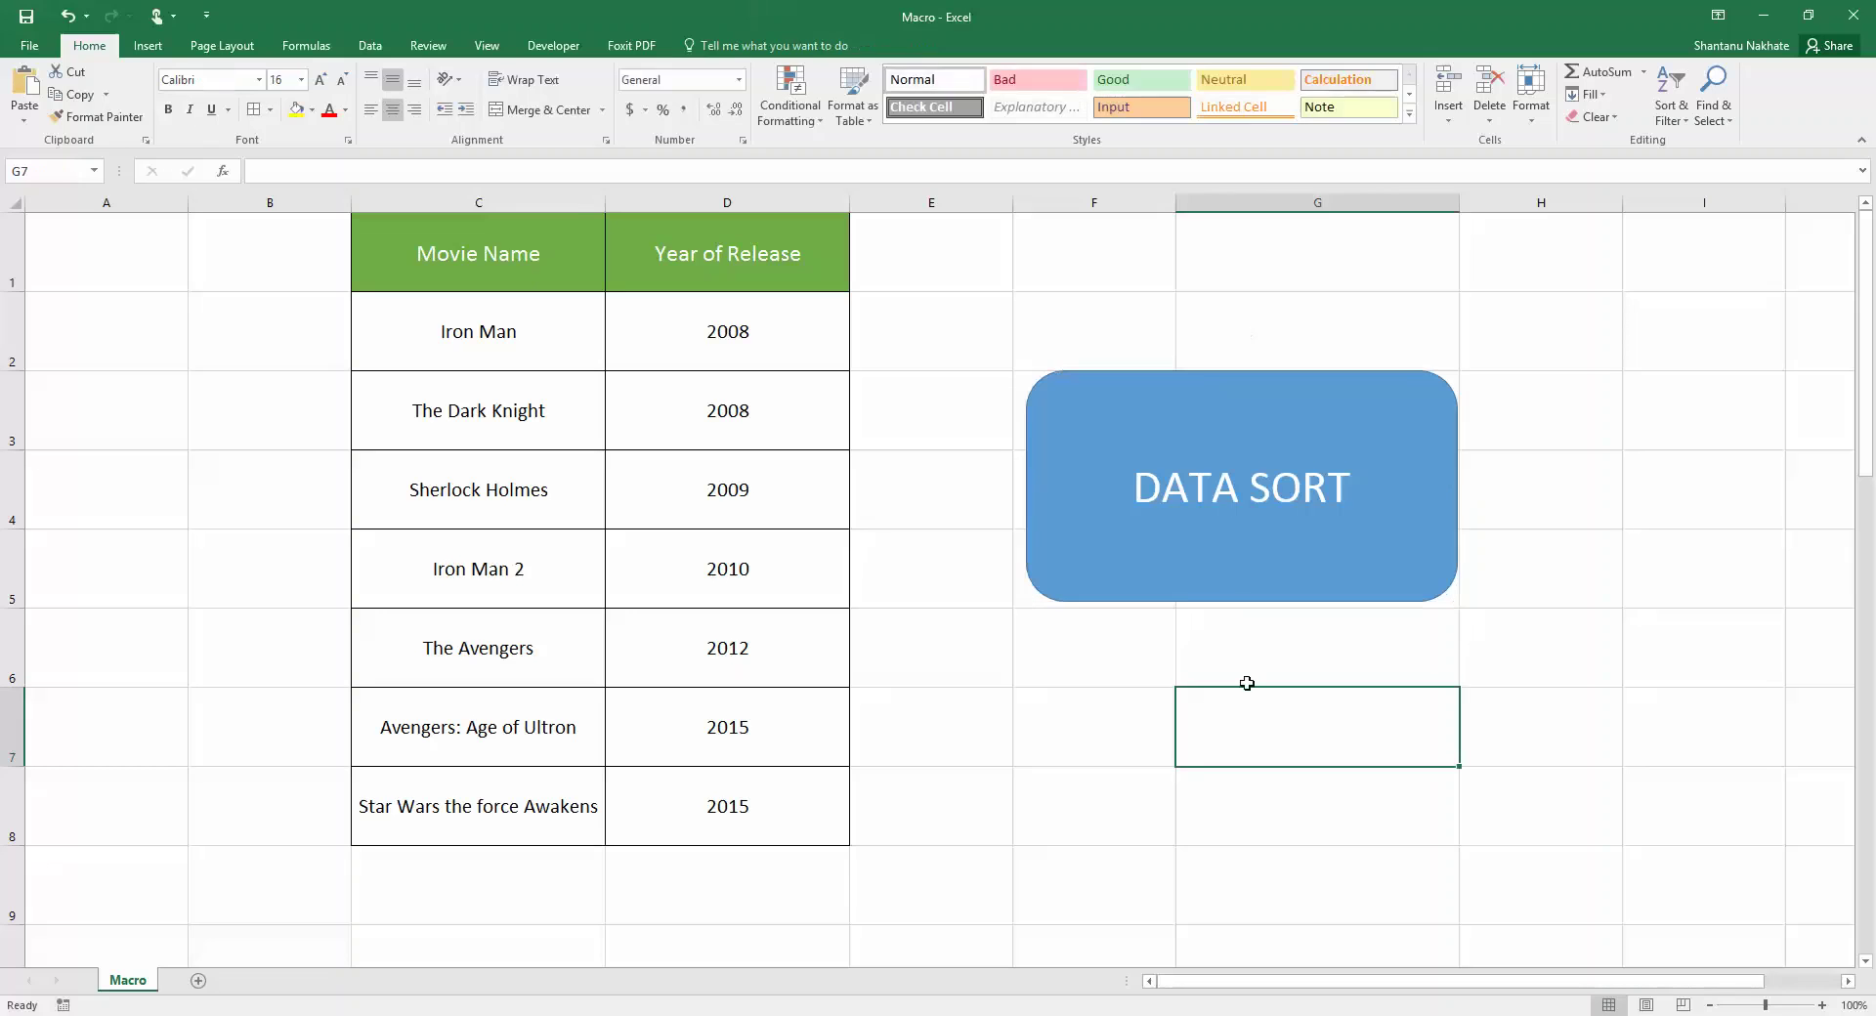
Step: Assign the data_sort macro to the DATA SORT shape and run the macro from it
left_click(1185, 589)
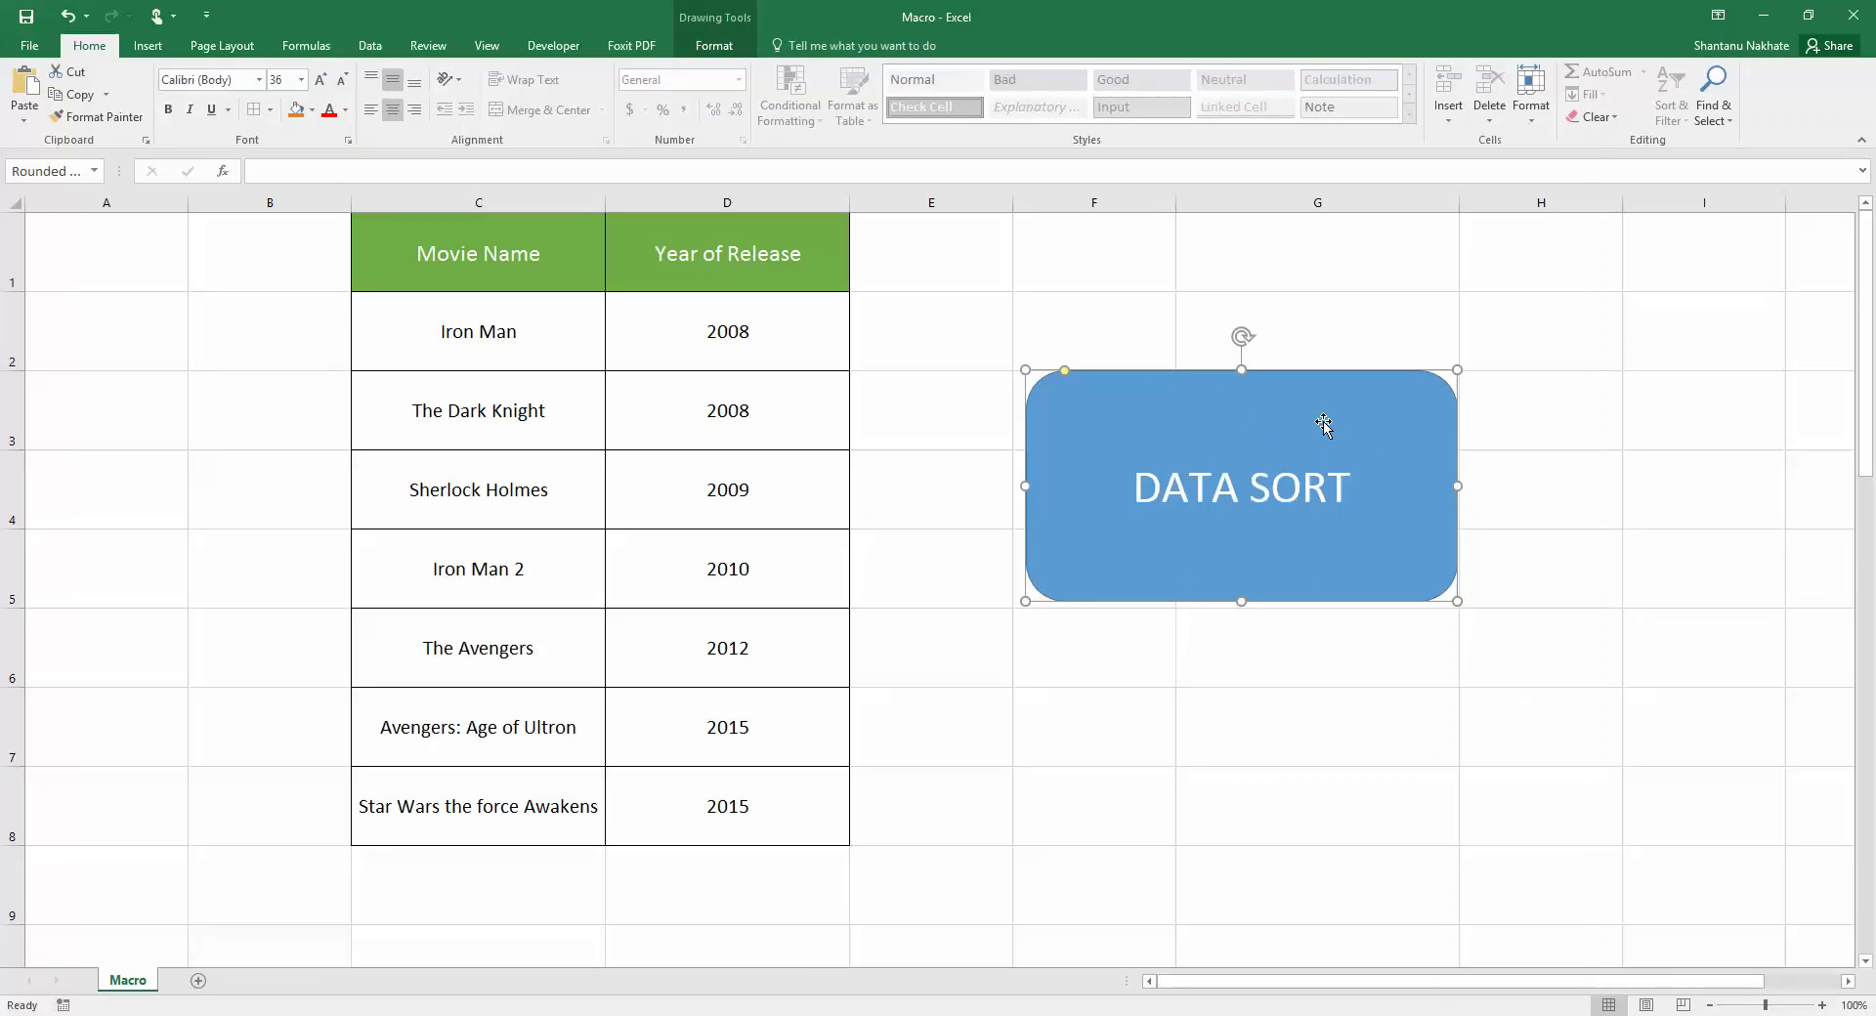
right_click(1325, 428)
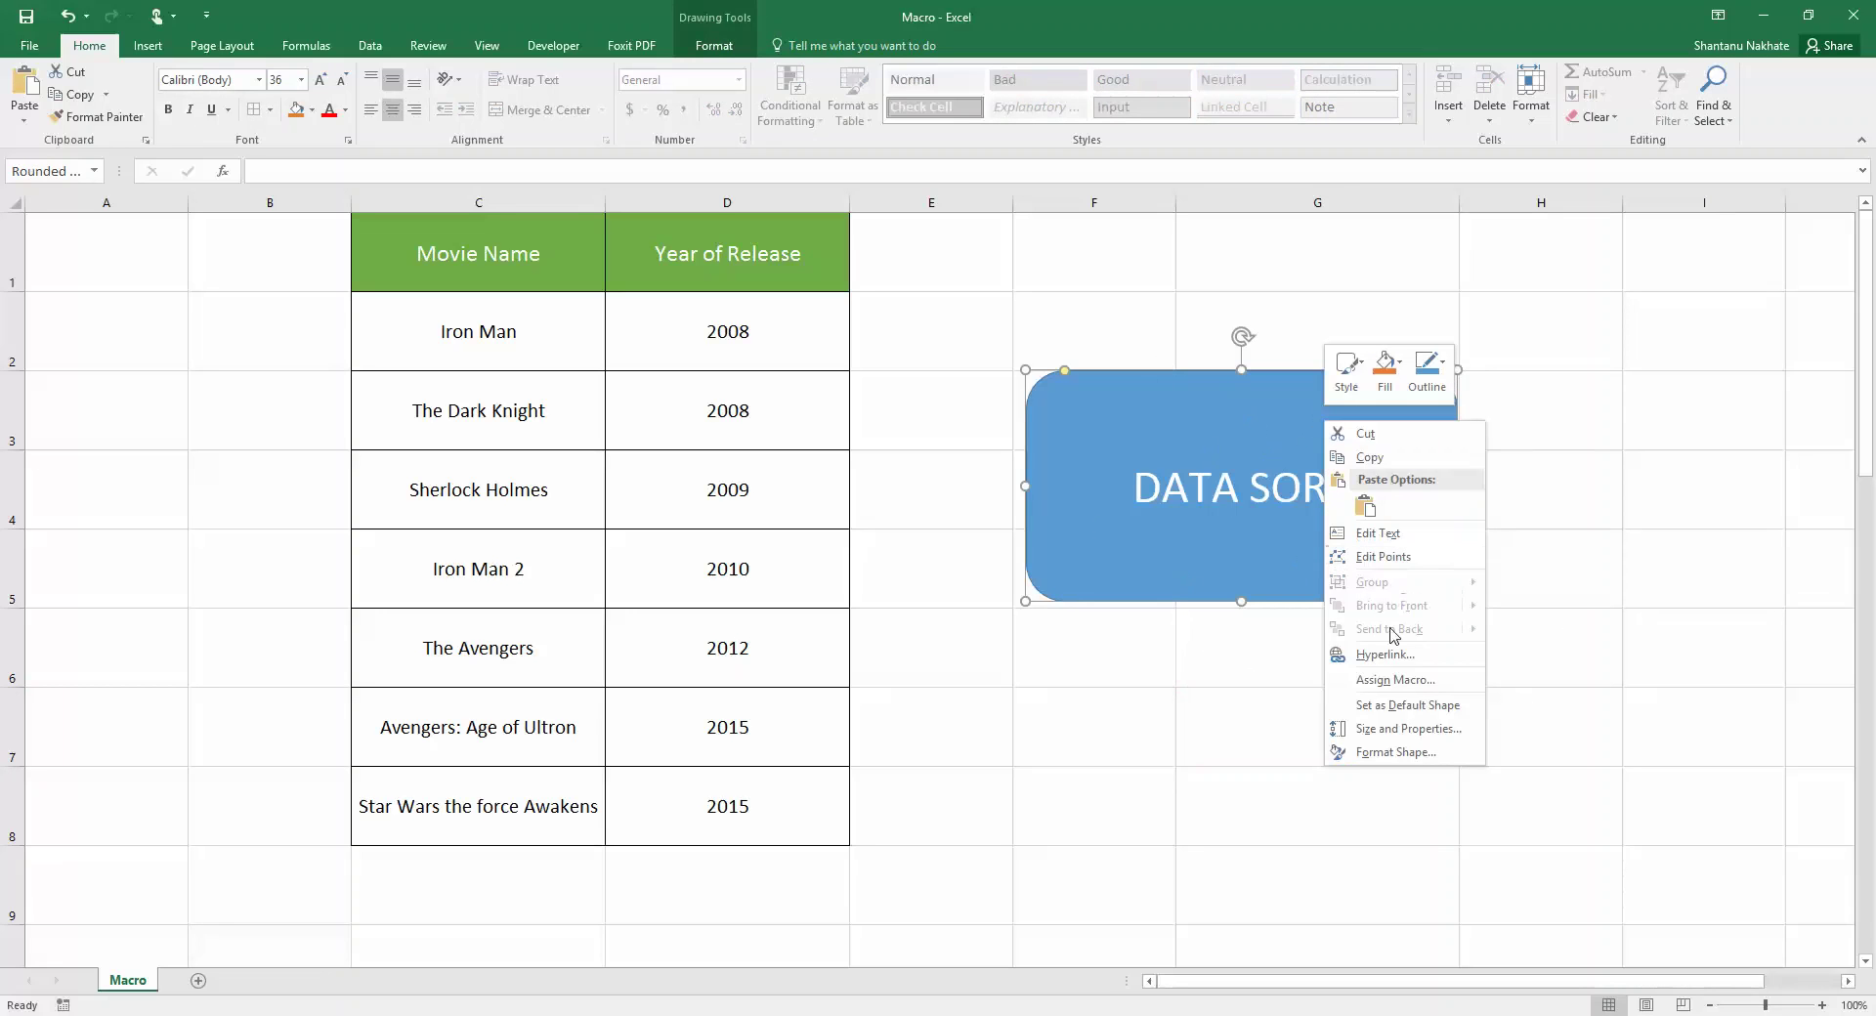
left_click(1410, 681)
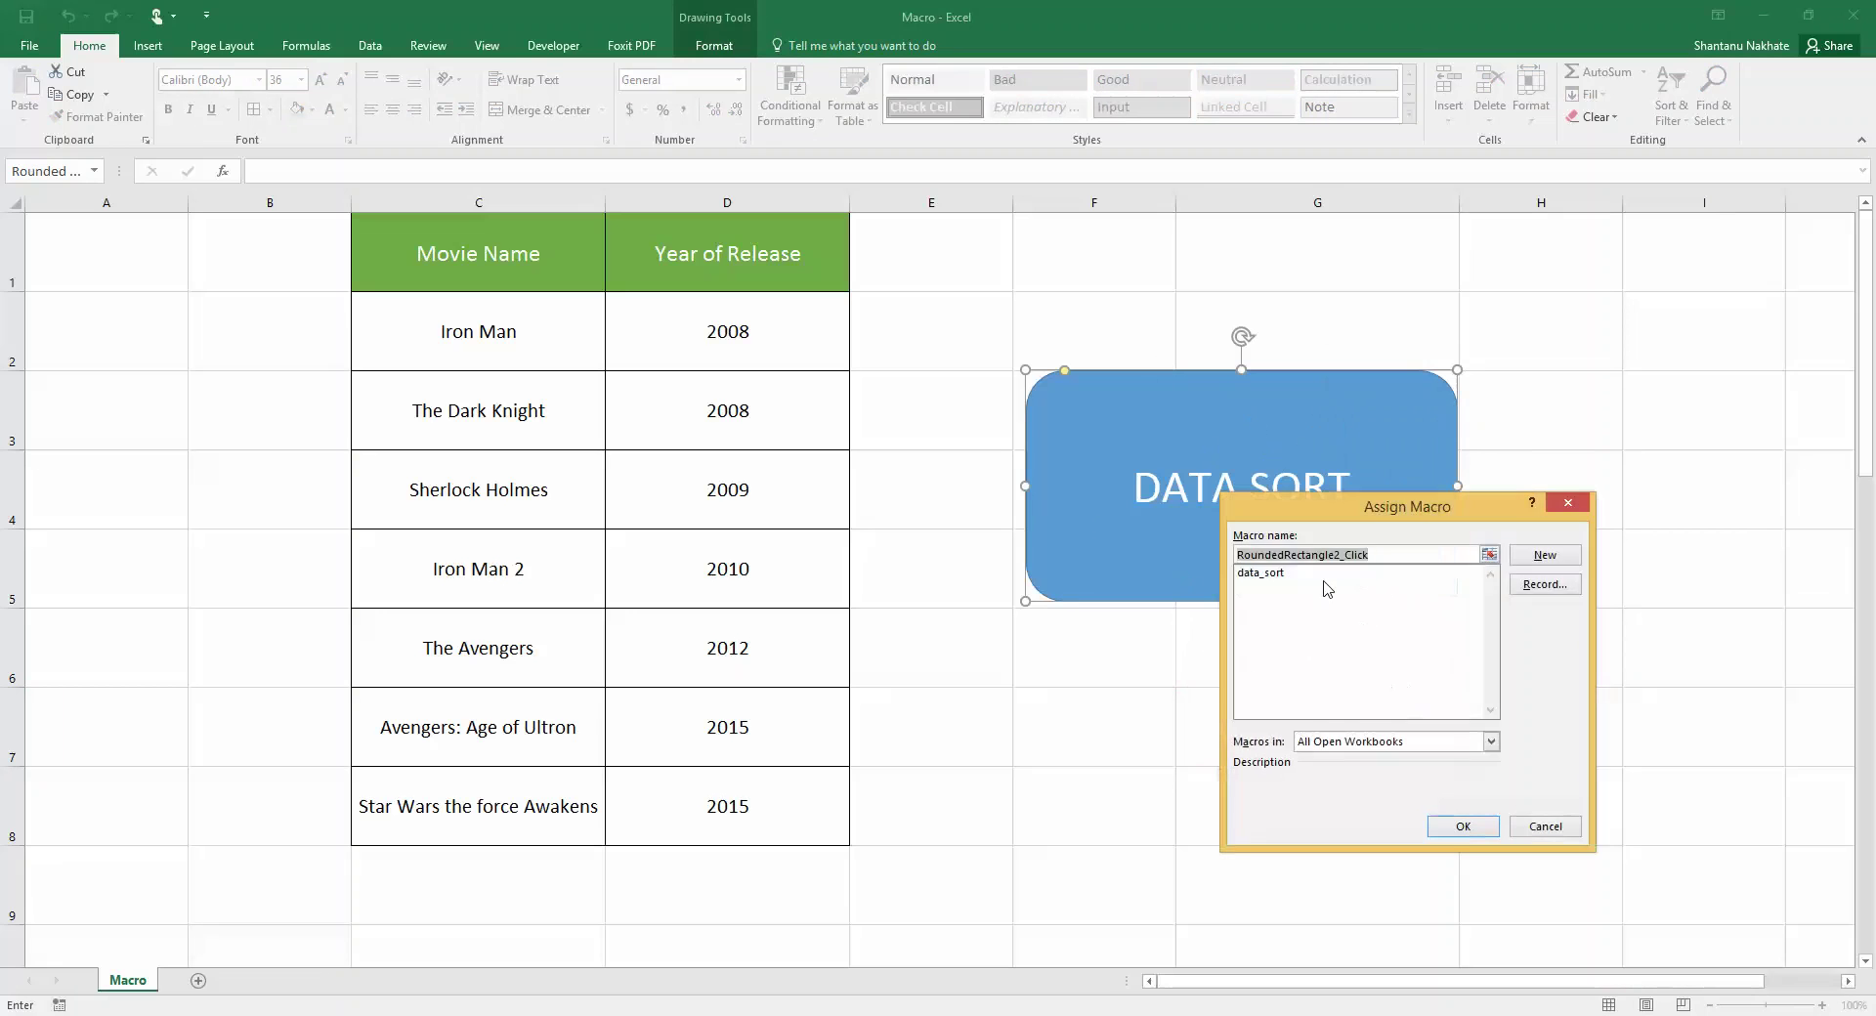
left_click(1275, 577)
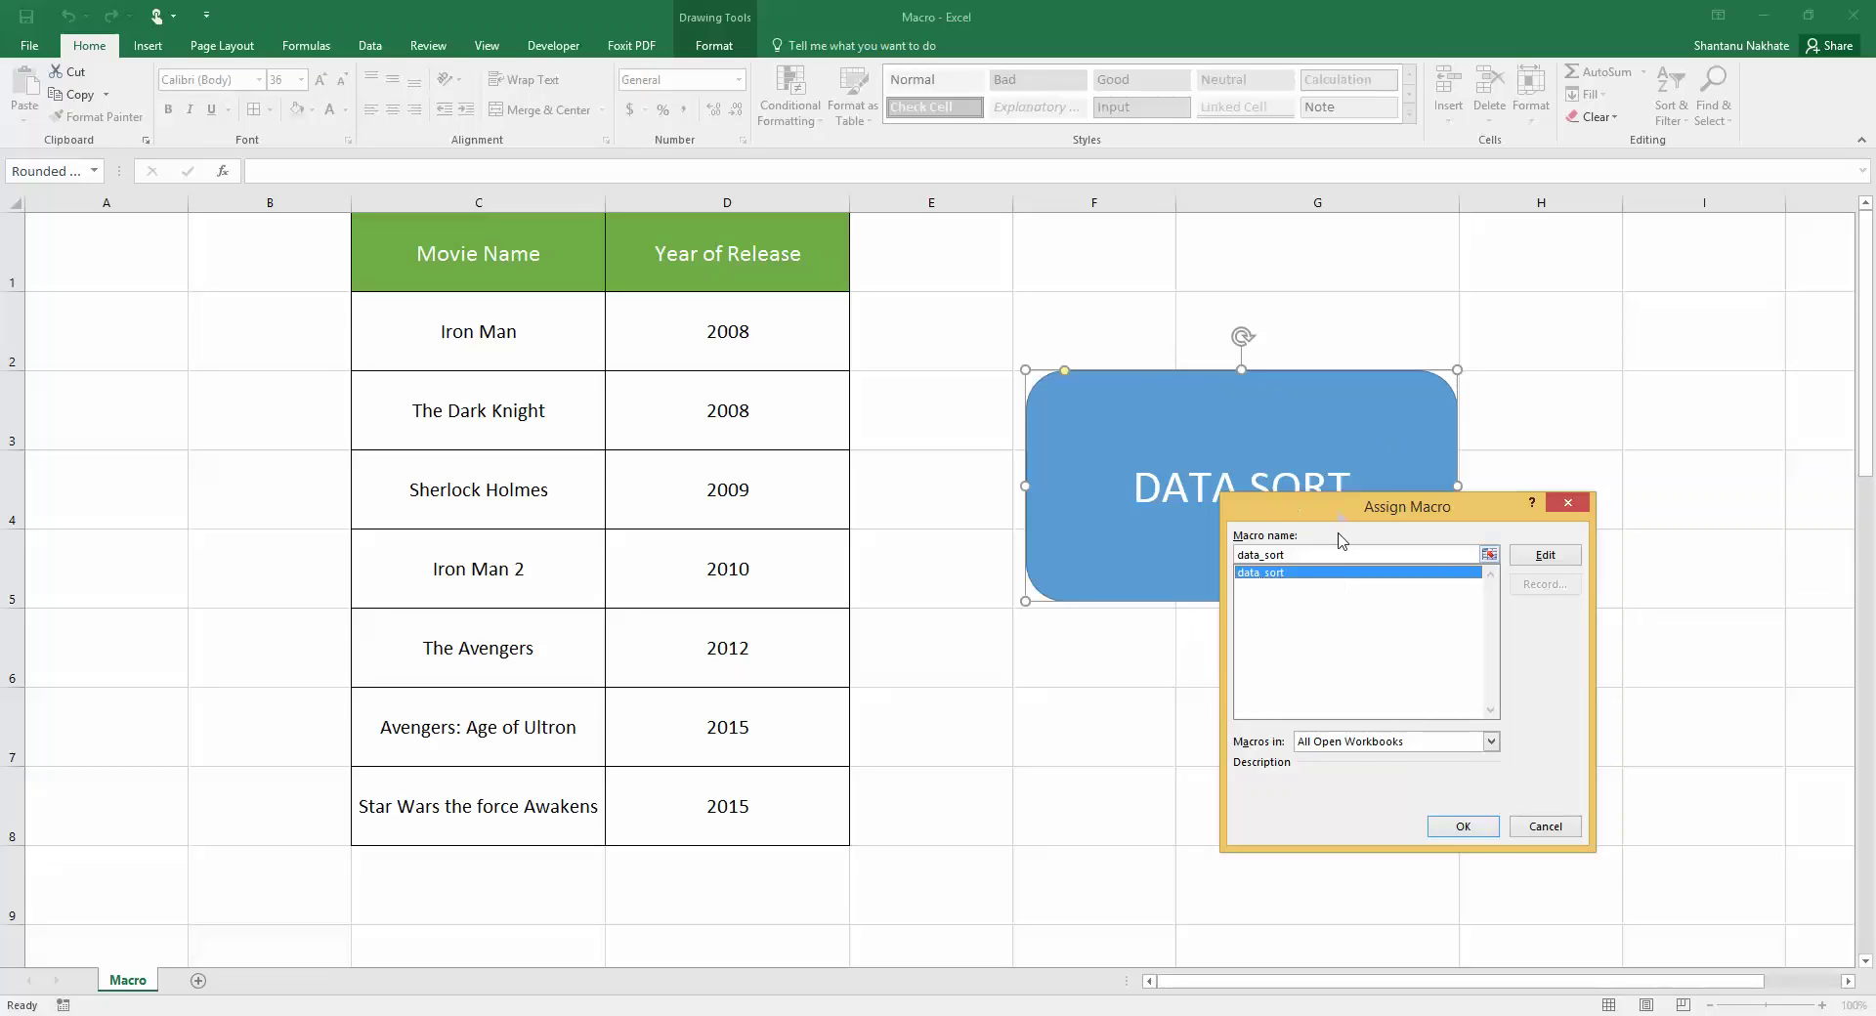
left_click_drag(1343, 516, 1386, 539)
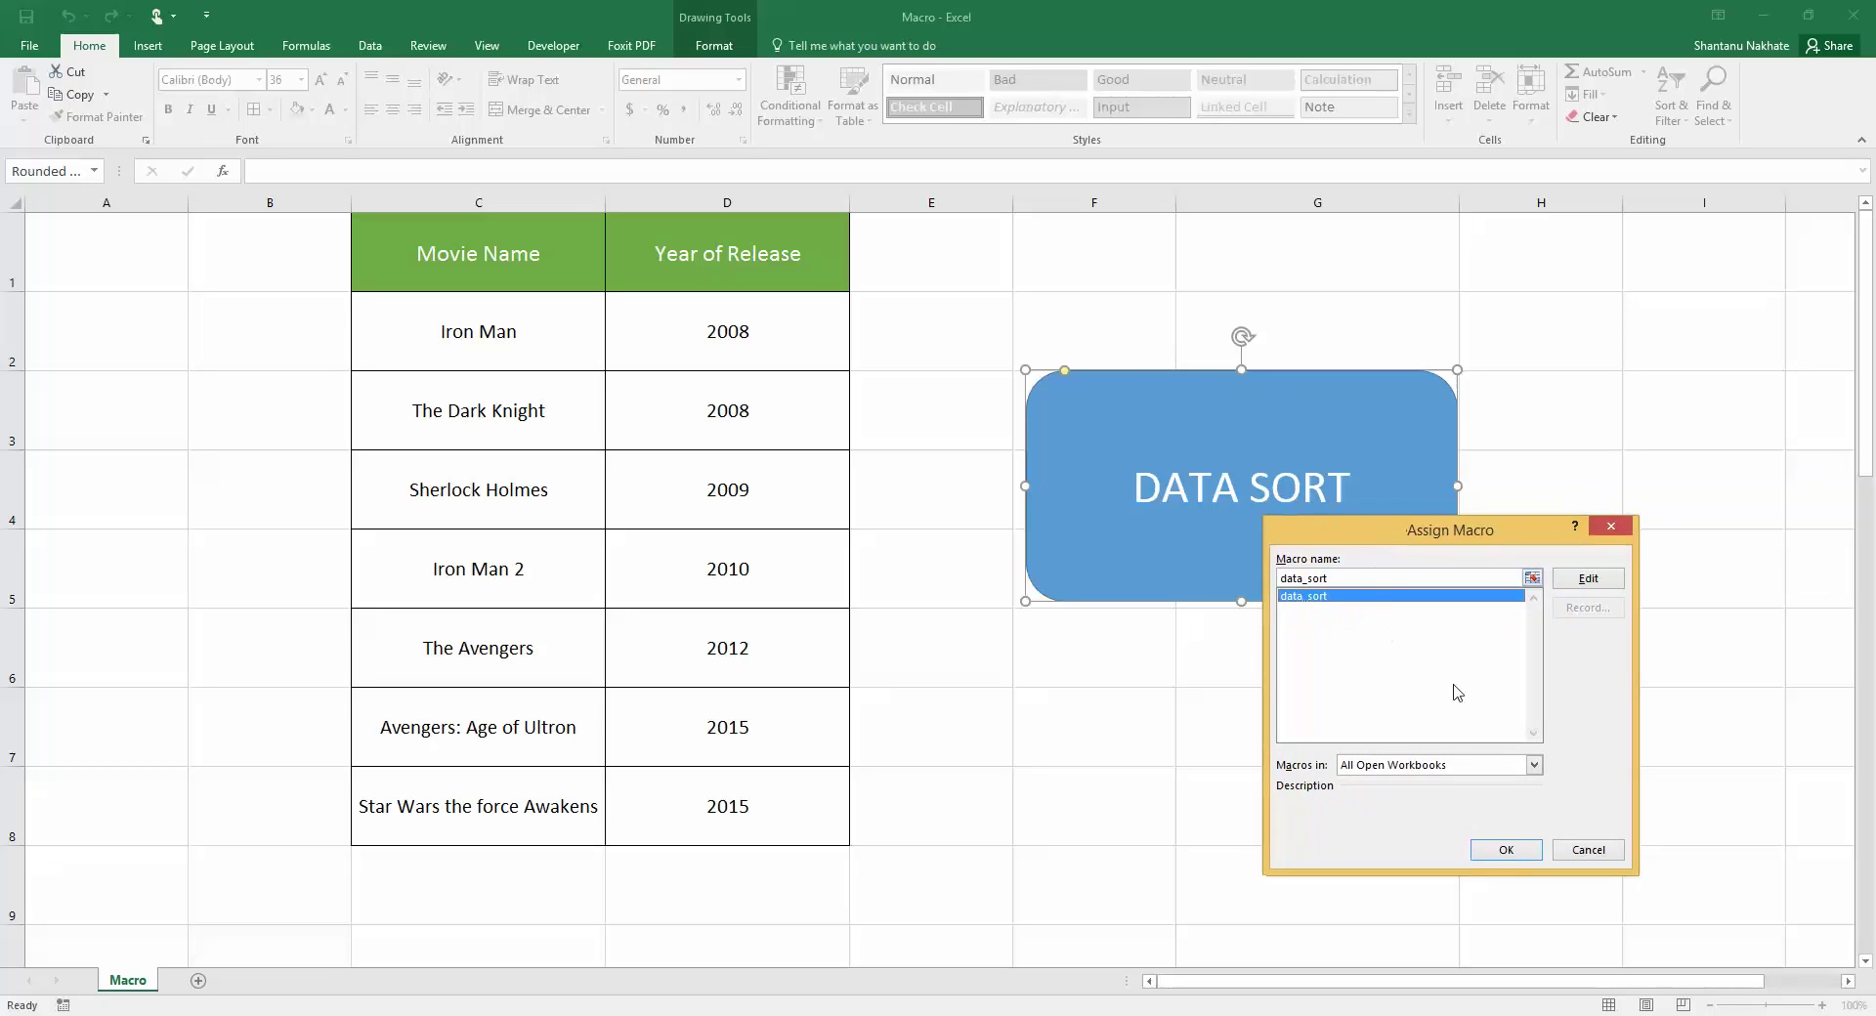
left_click(1505, 850)
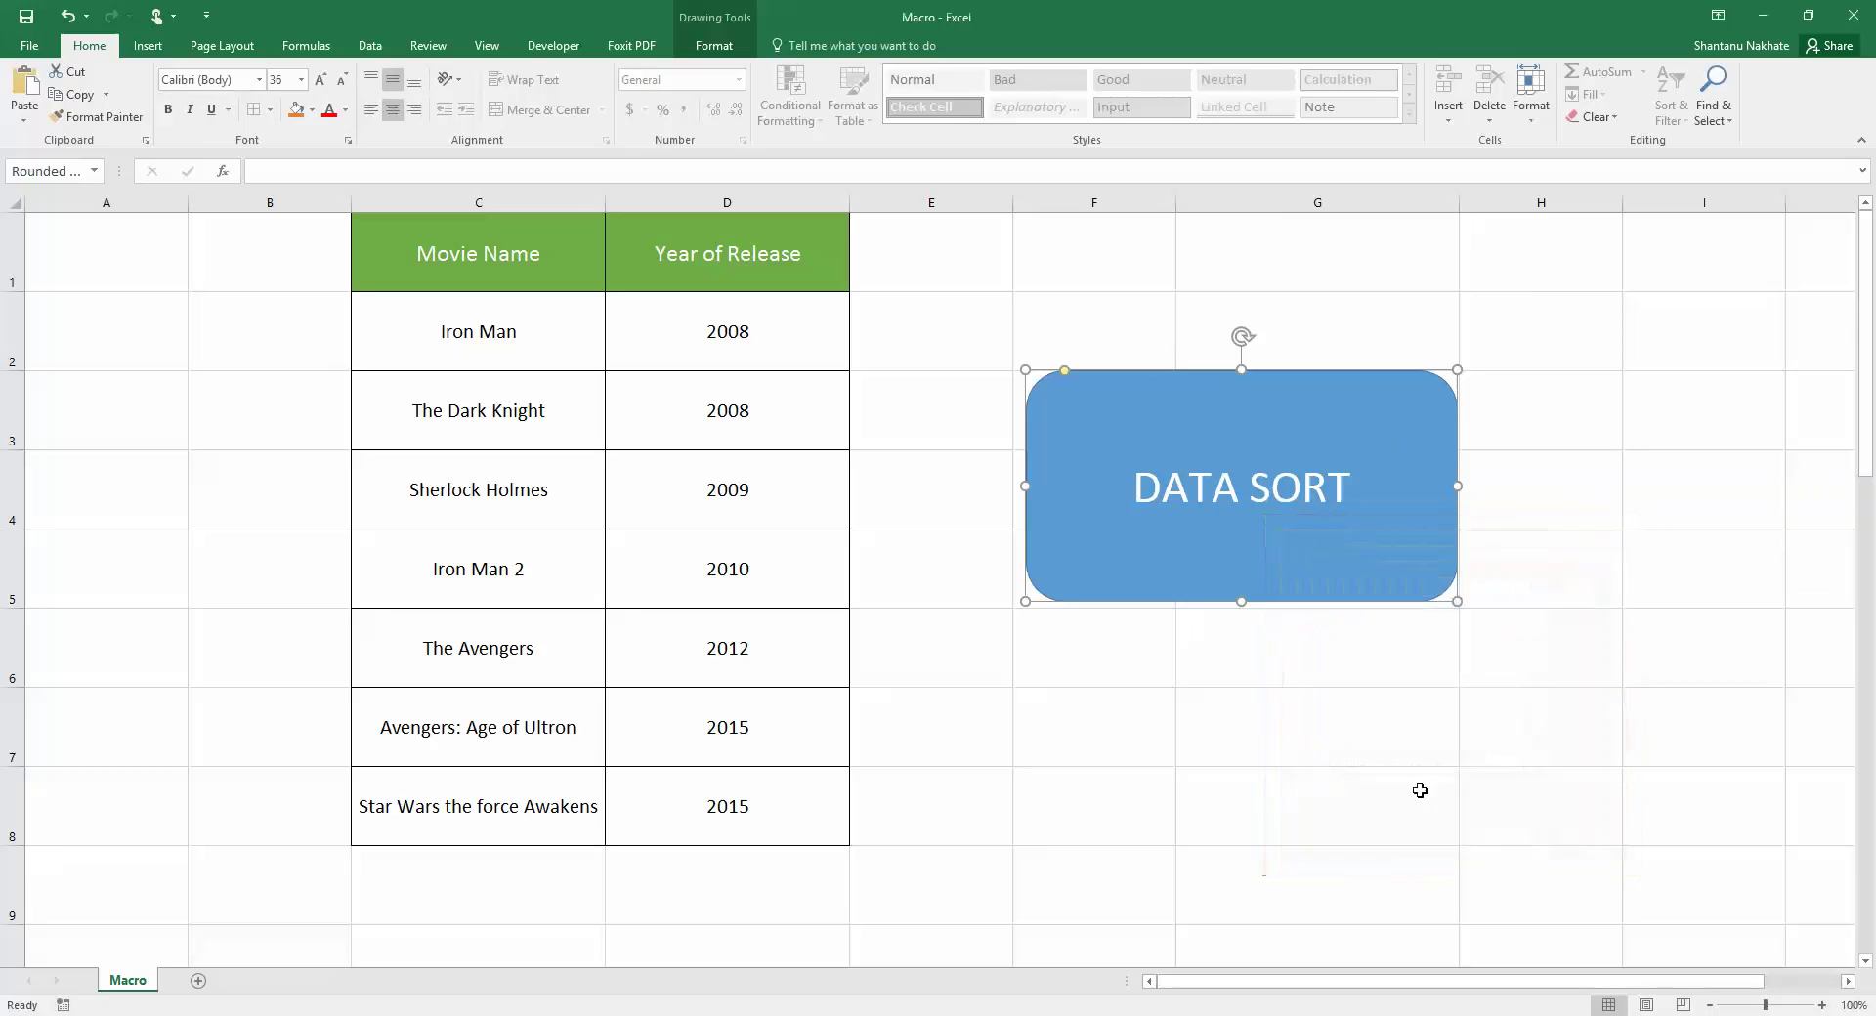
left_click(1130, 668)
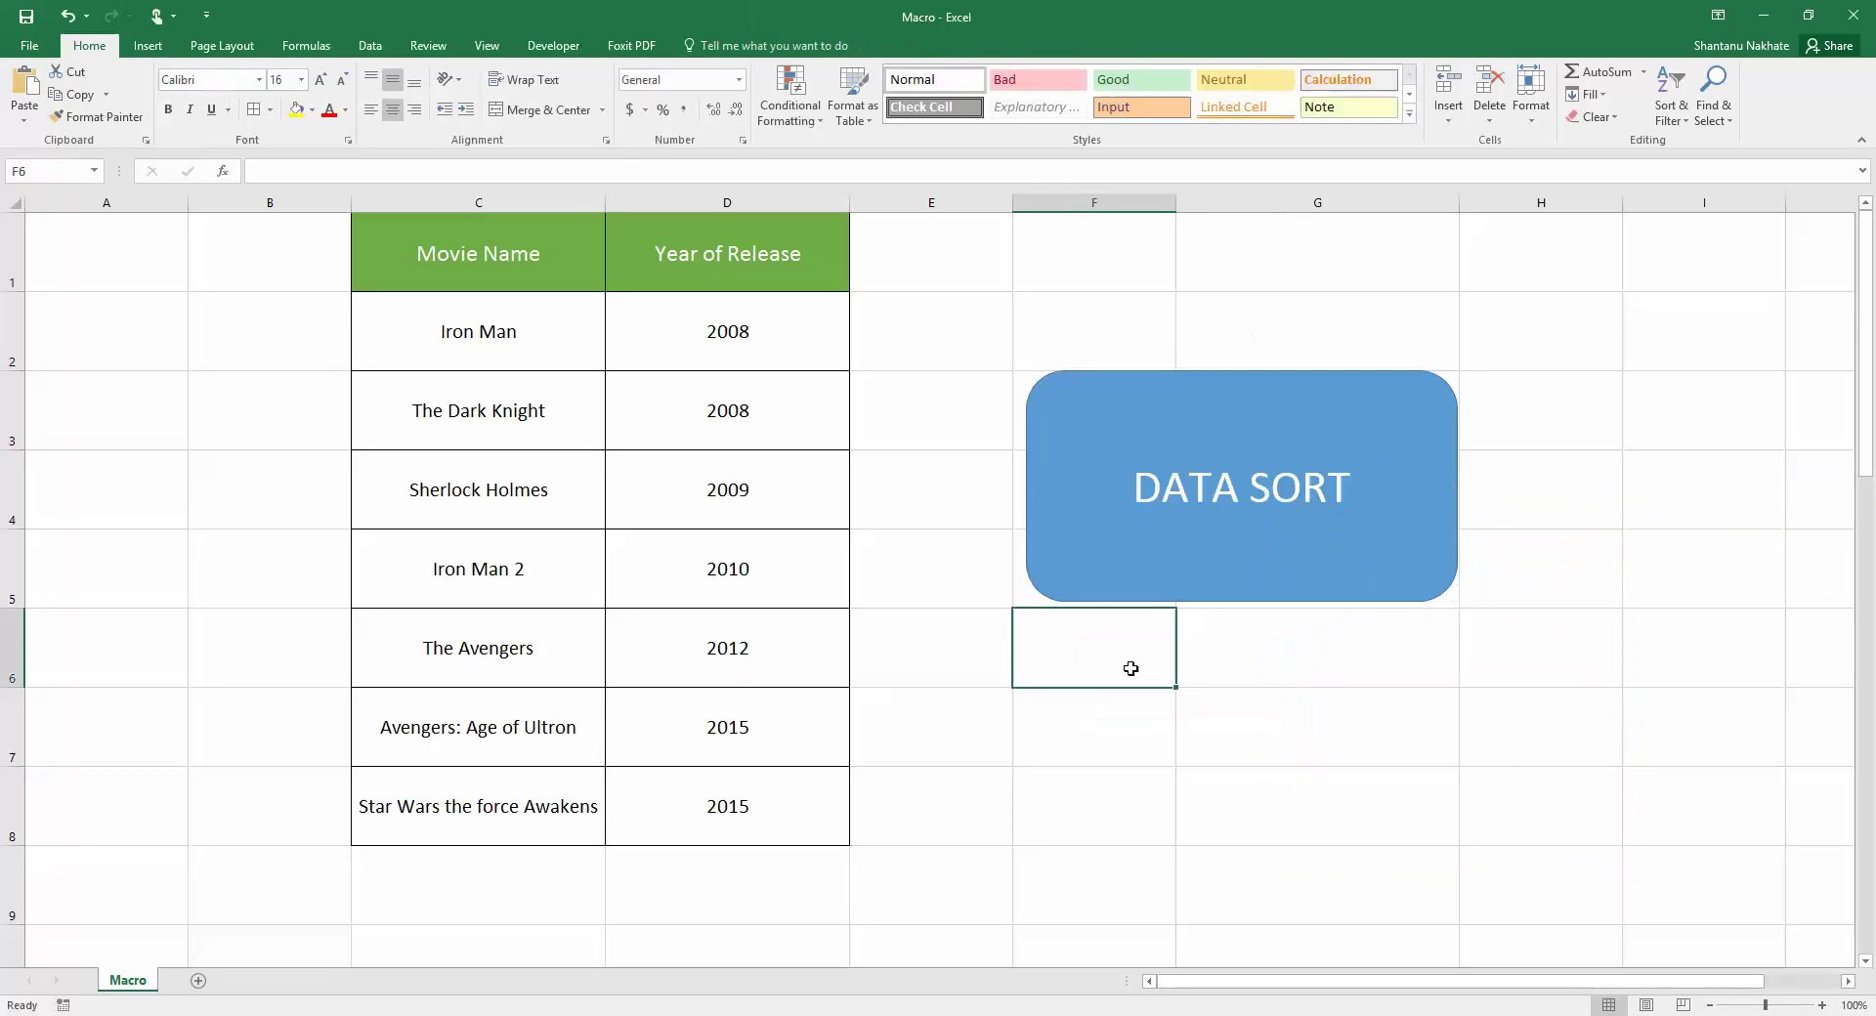
left_click(1184, 519)
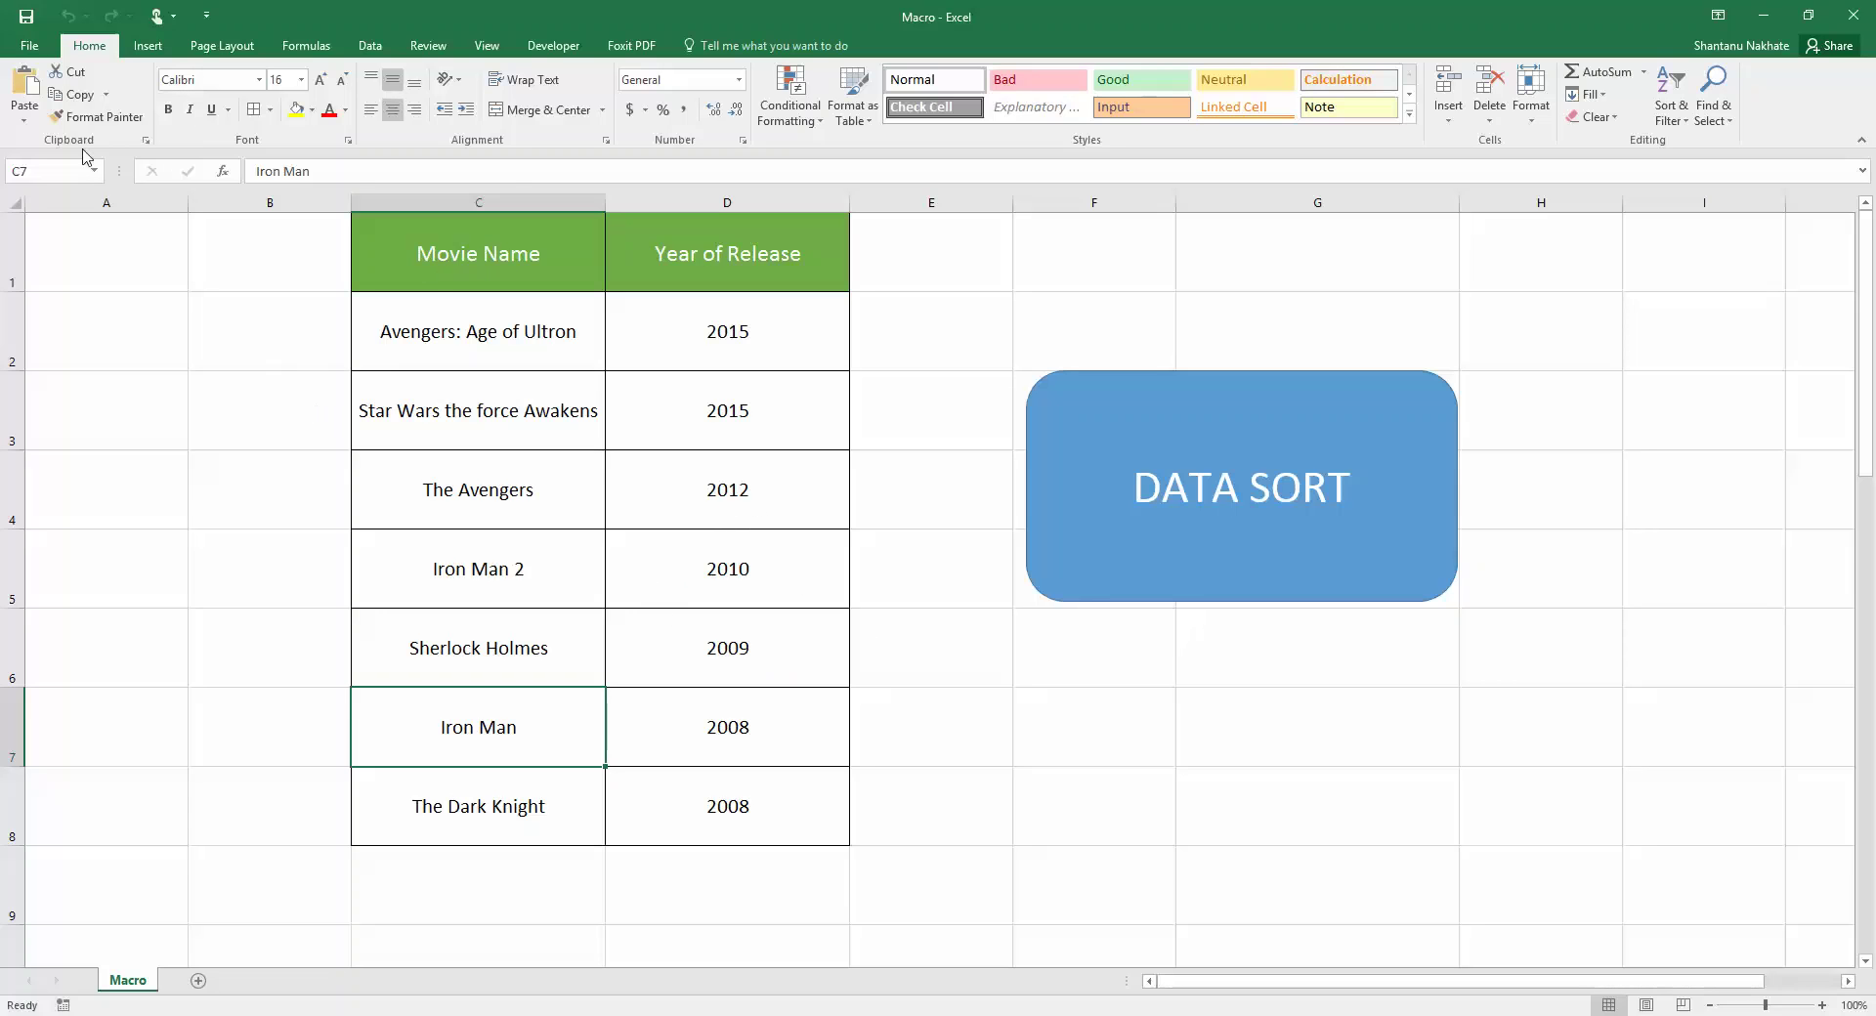
Step: Try to save the workbook as Macro in the Excel Macro-Enabled Workbook format, decline replacing the existing file and return to the sheet
left_click(29, 45)
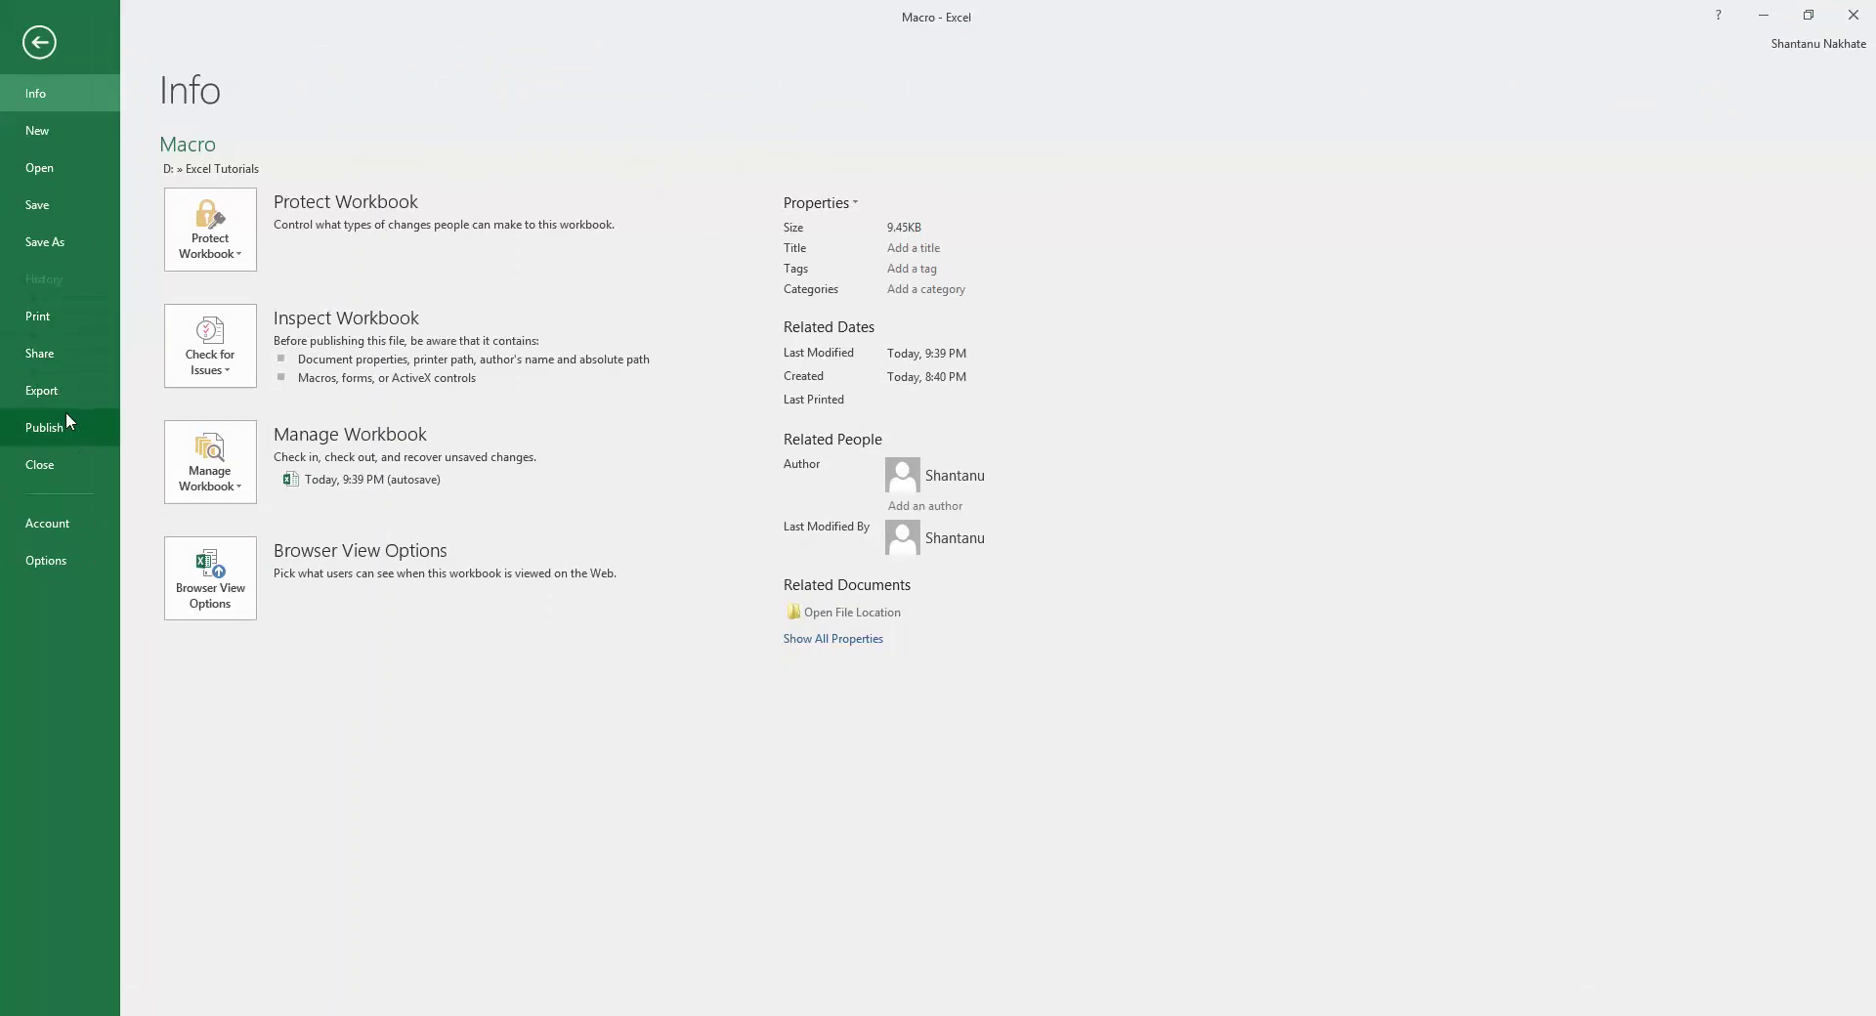
left_click(63, 243)
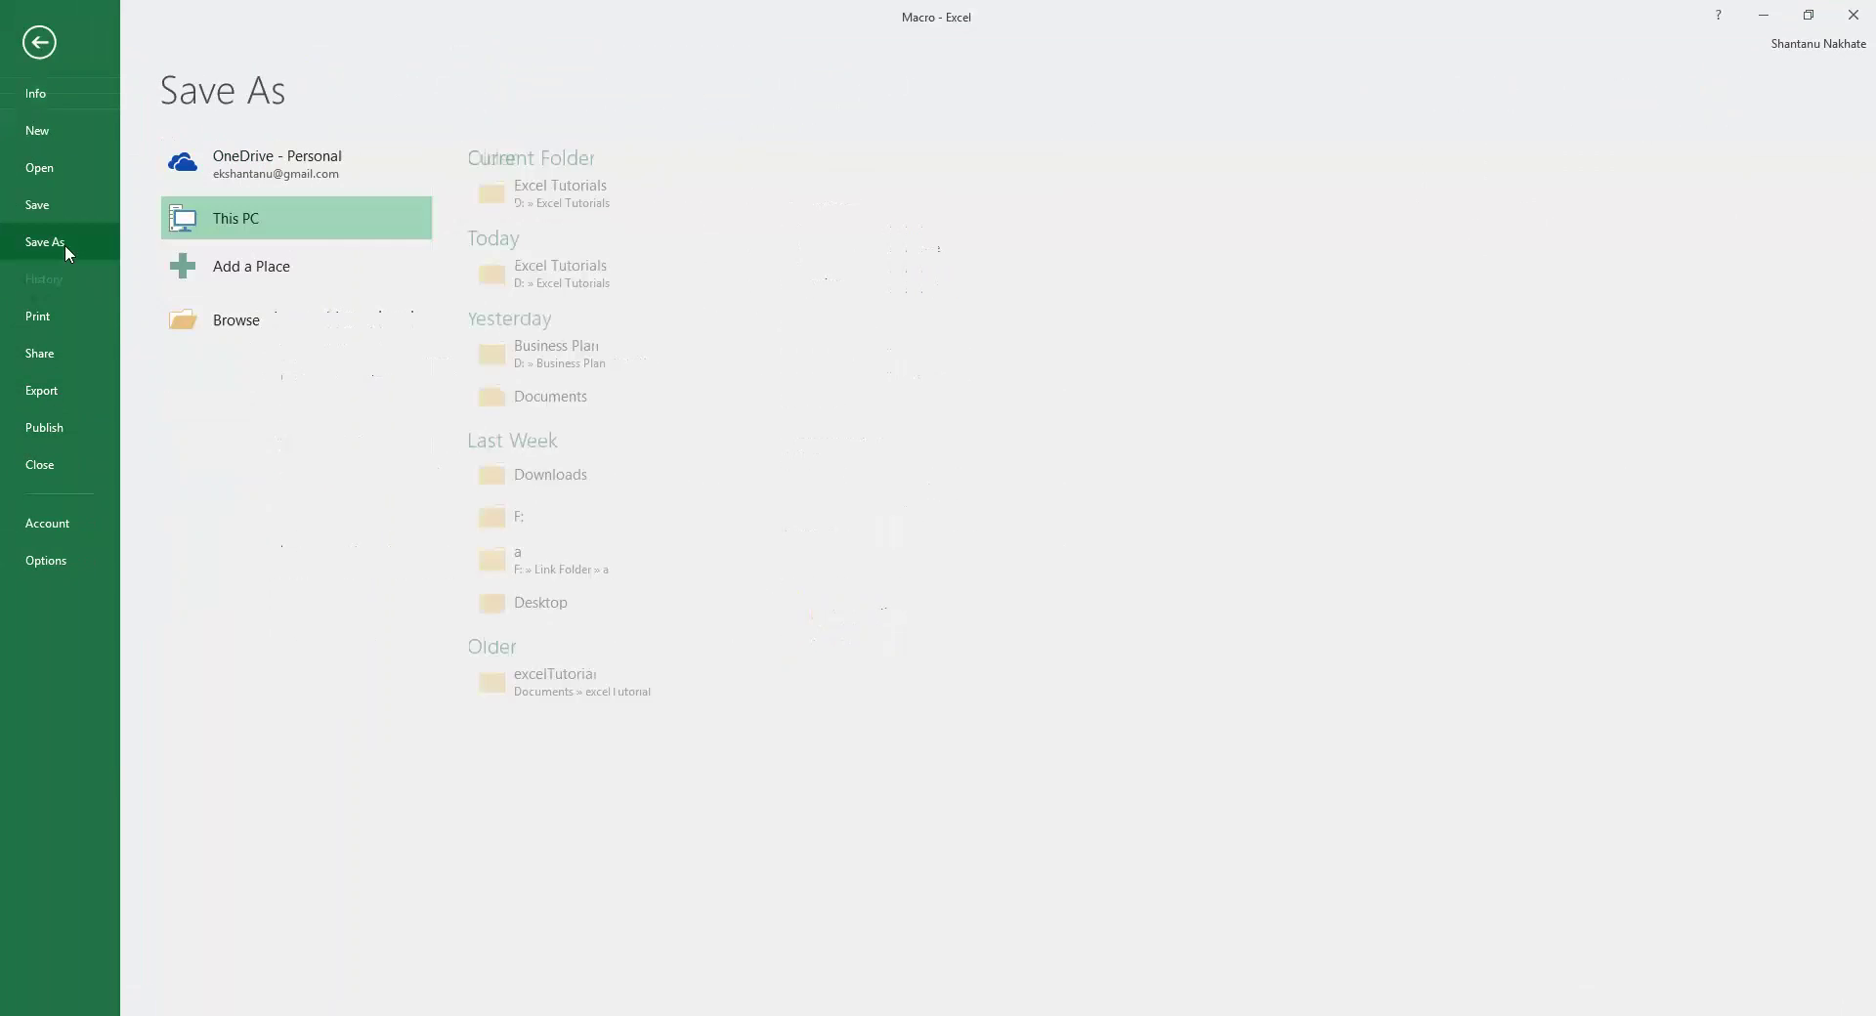
left_click(284, 332)
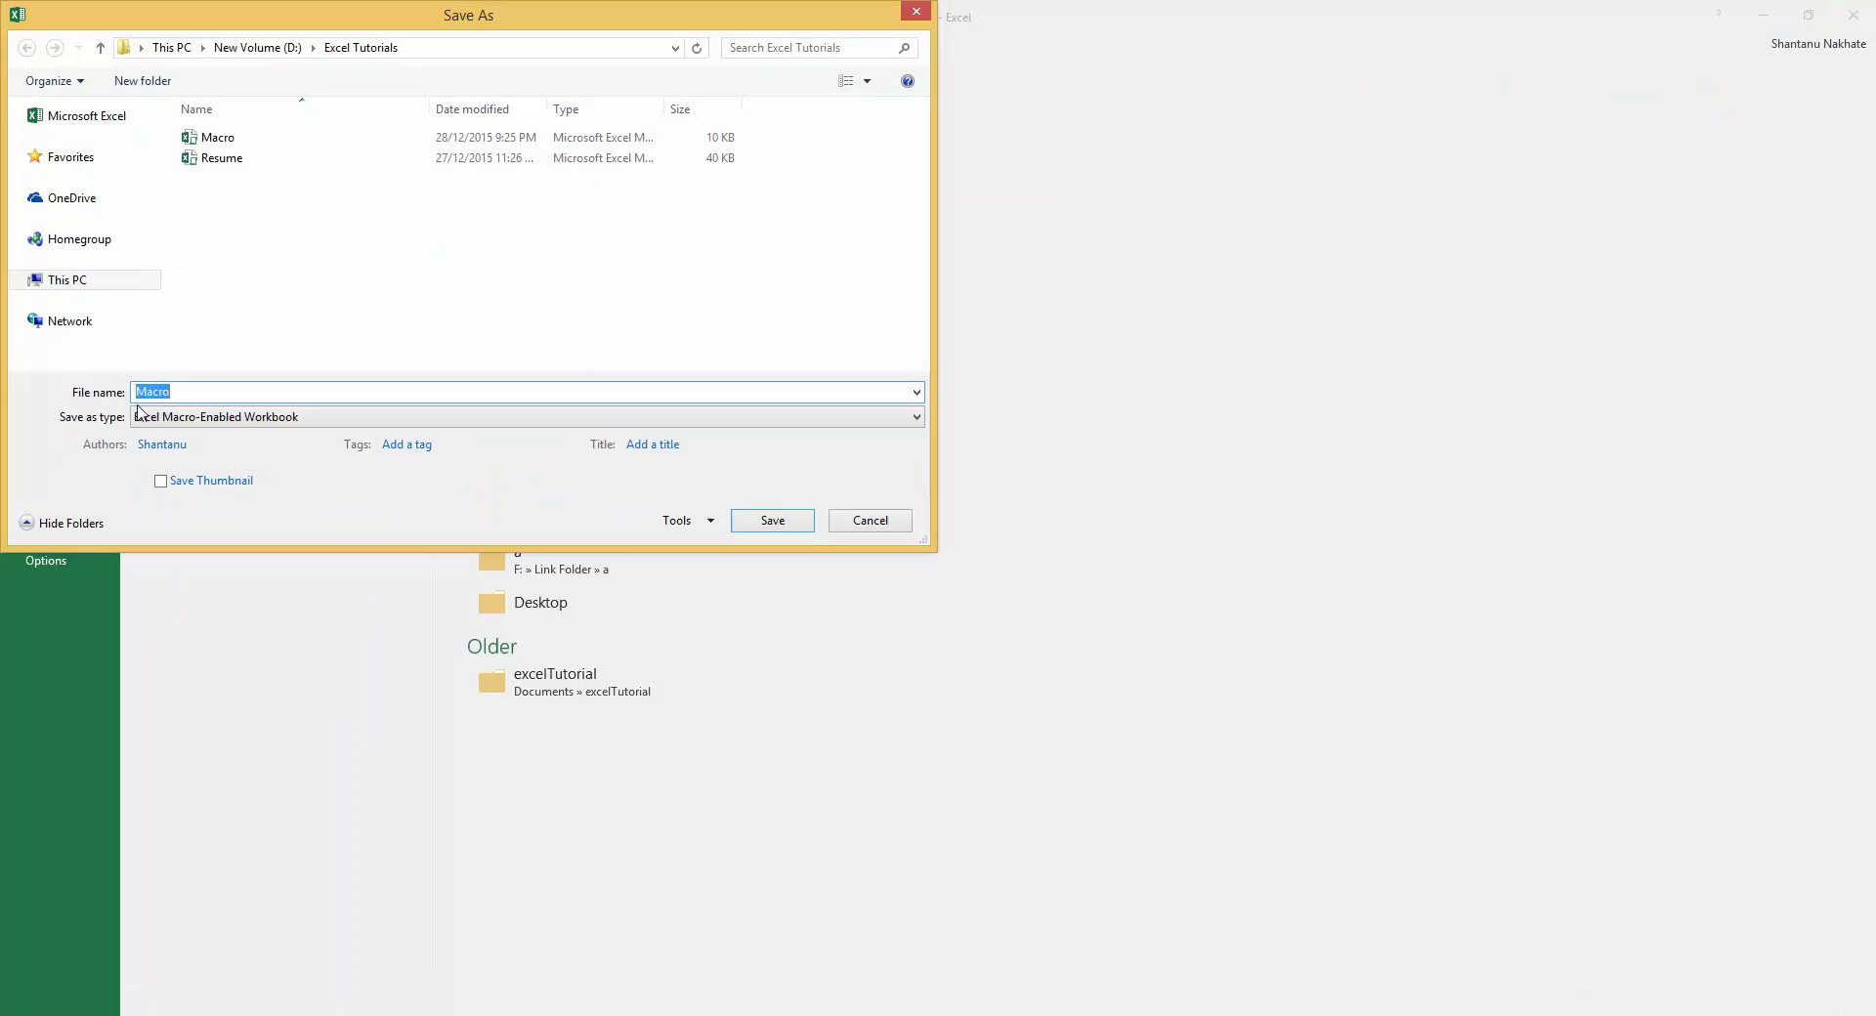
left_click(190, 420)
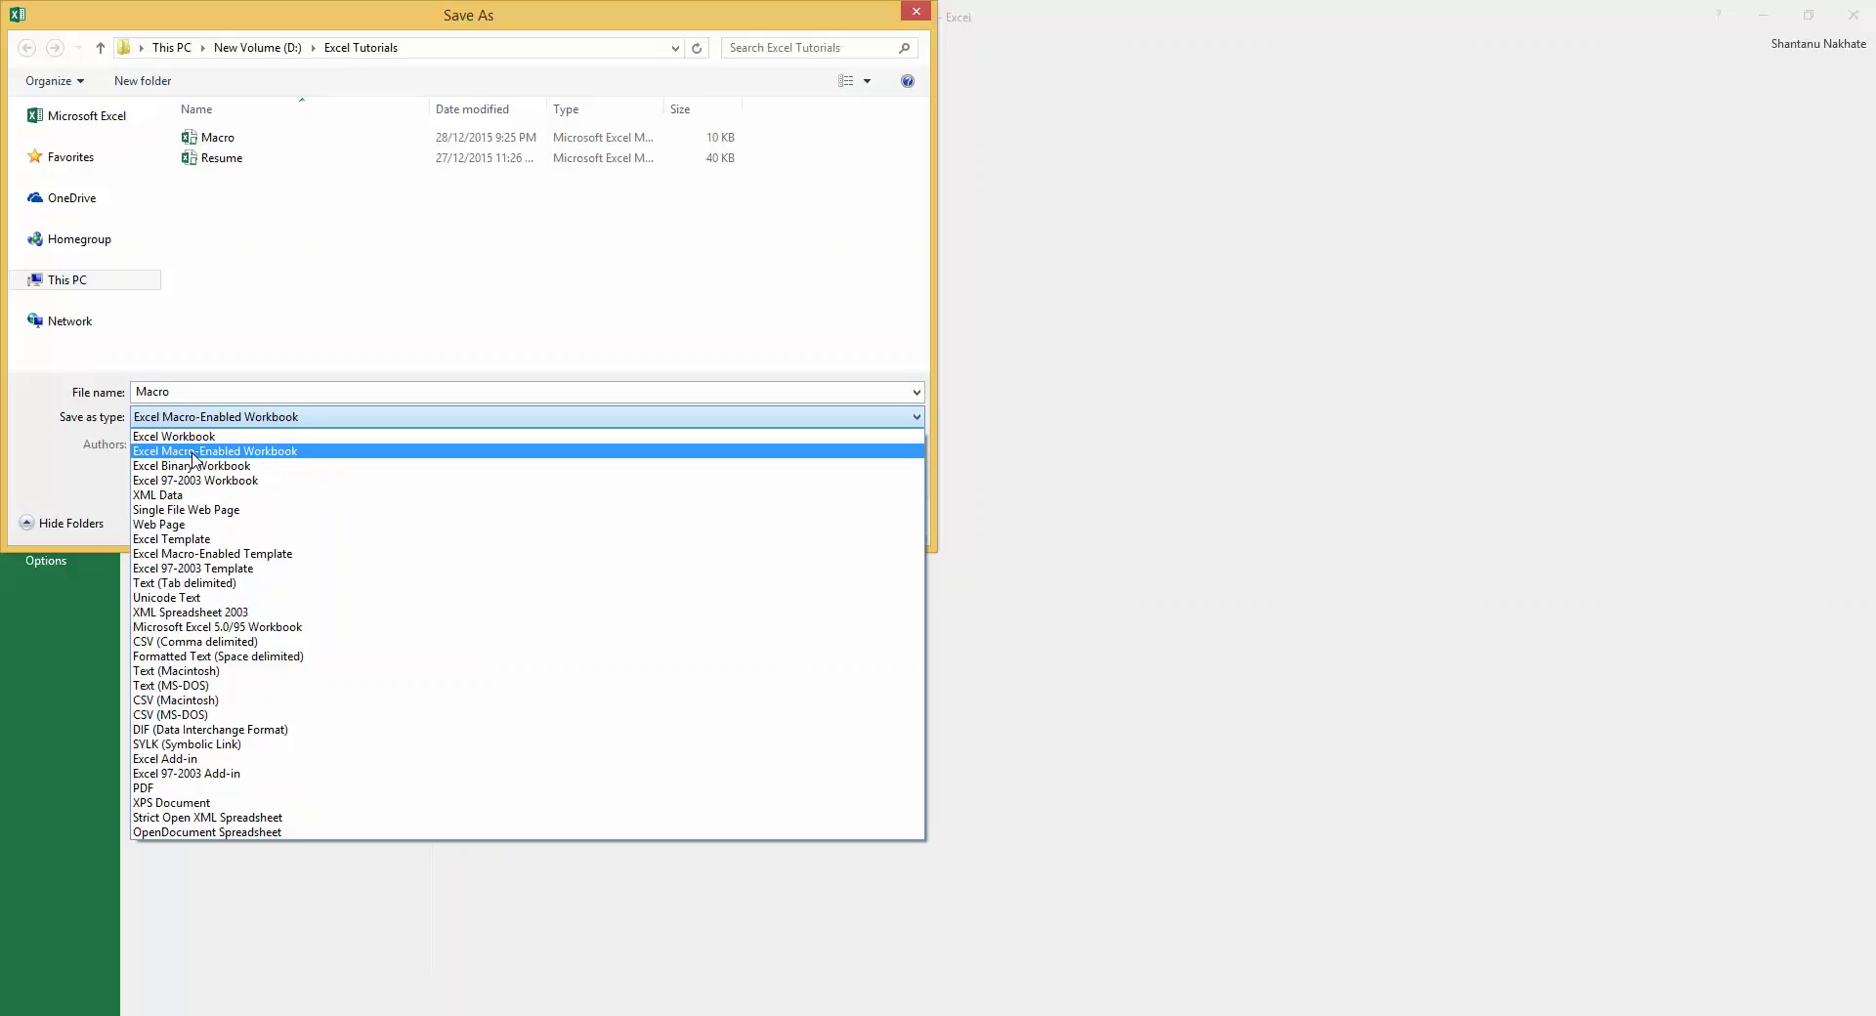
left_click(279, 456)
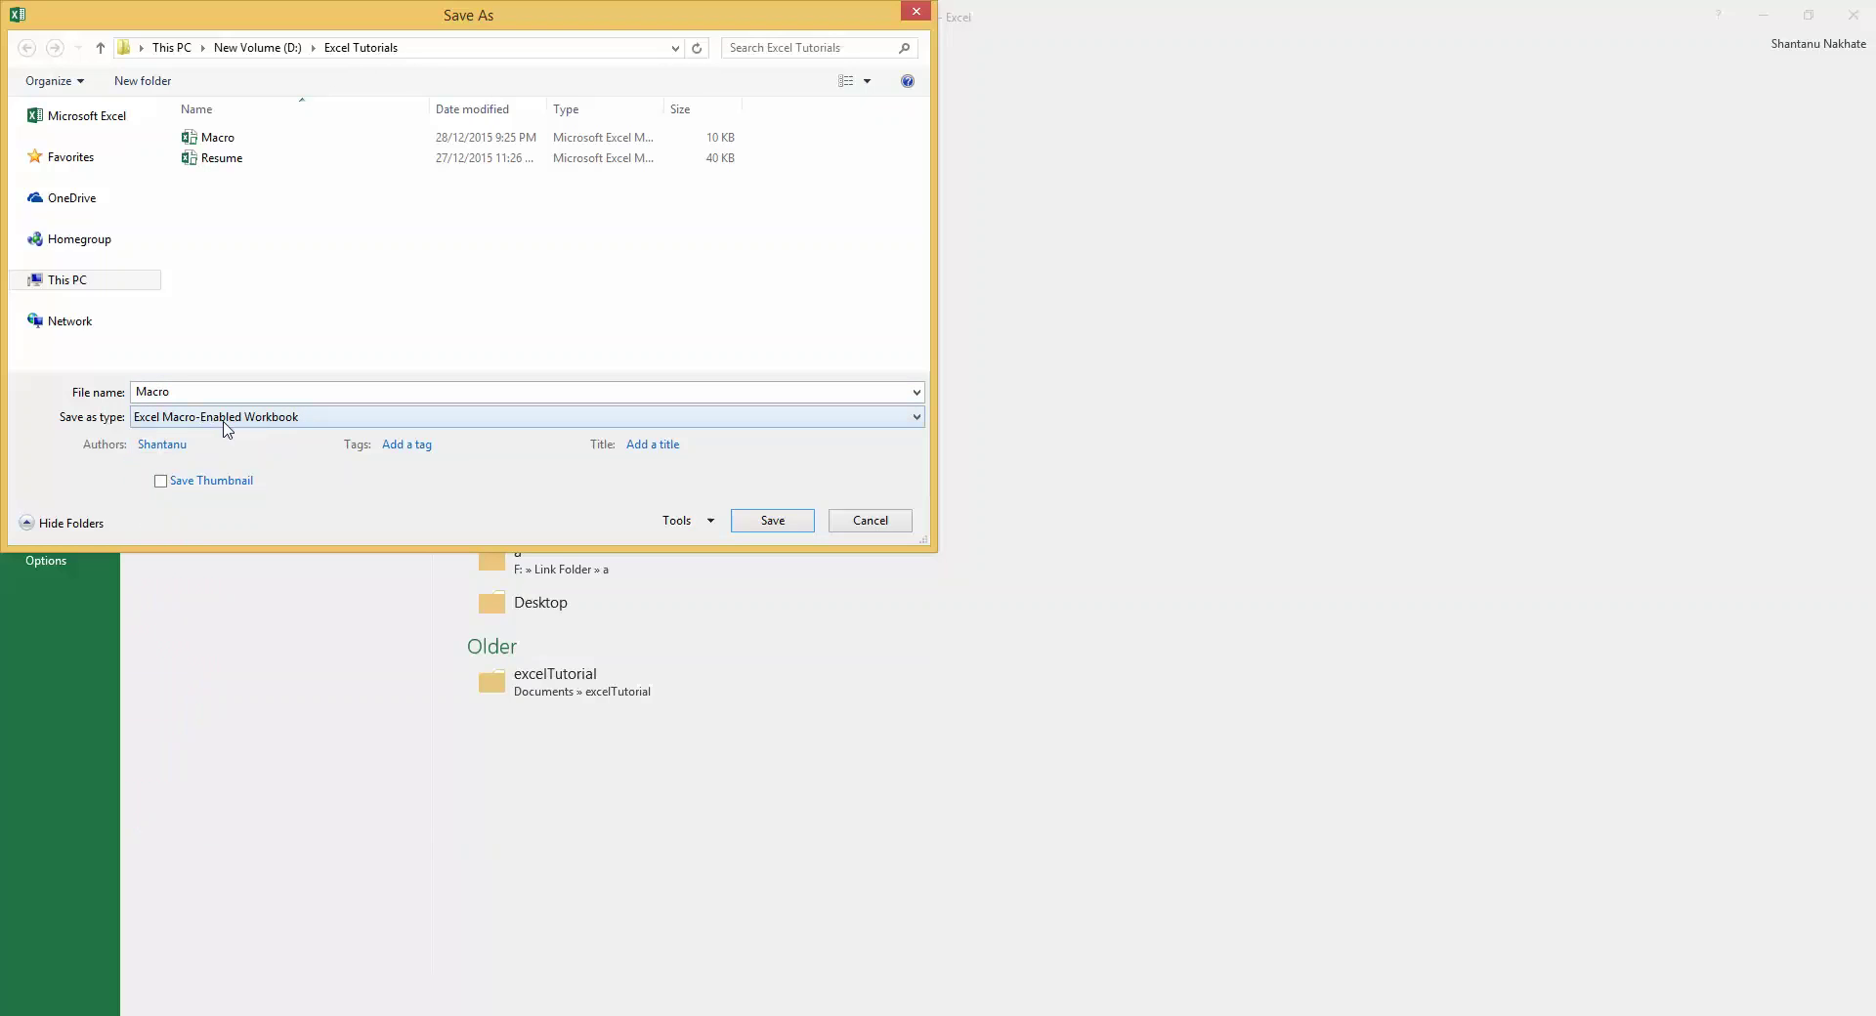
left_click(794, 528)
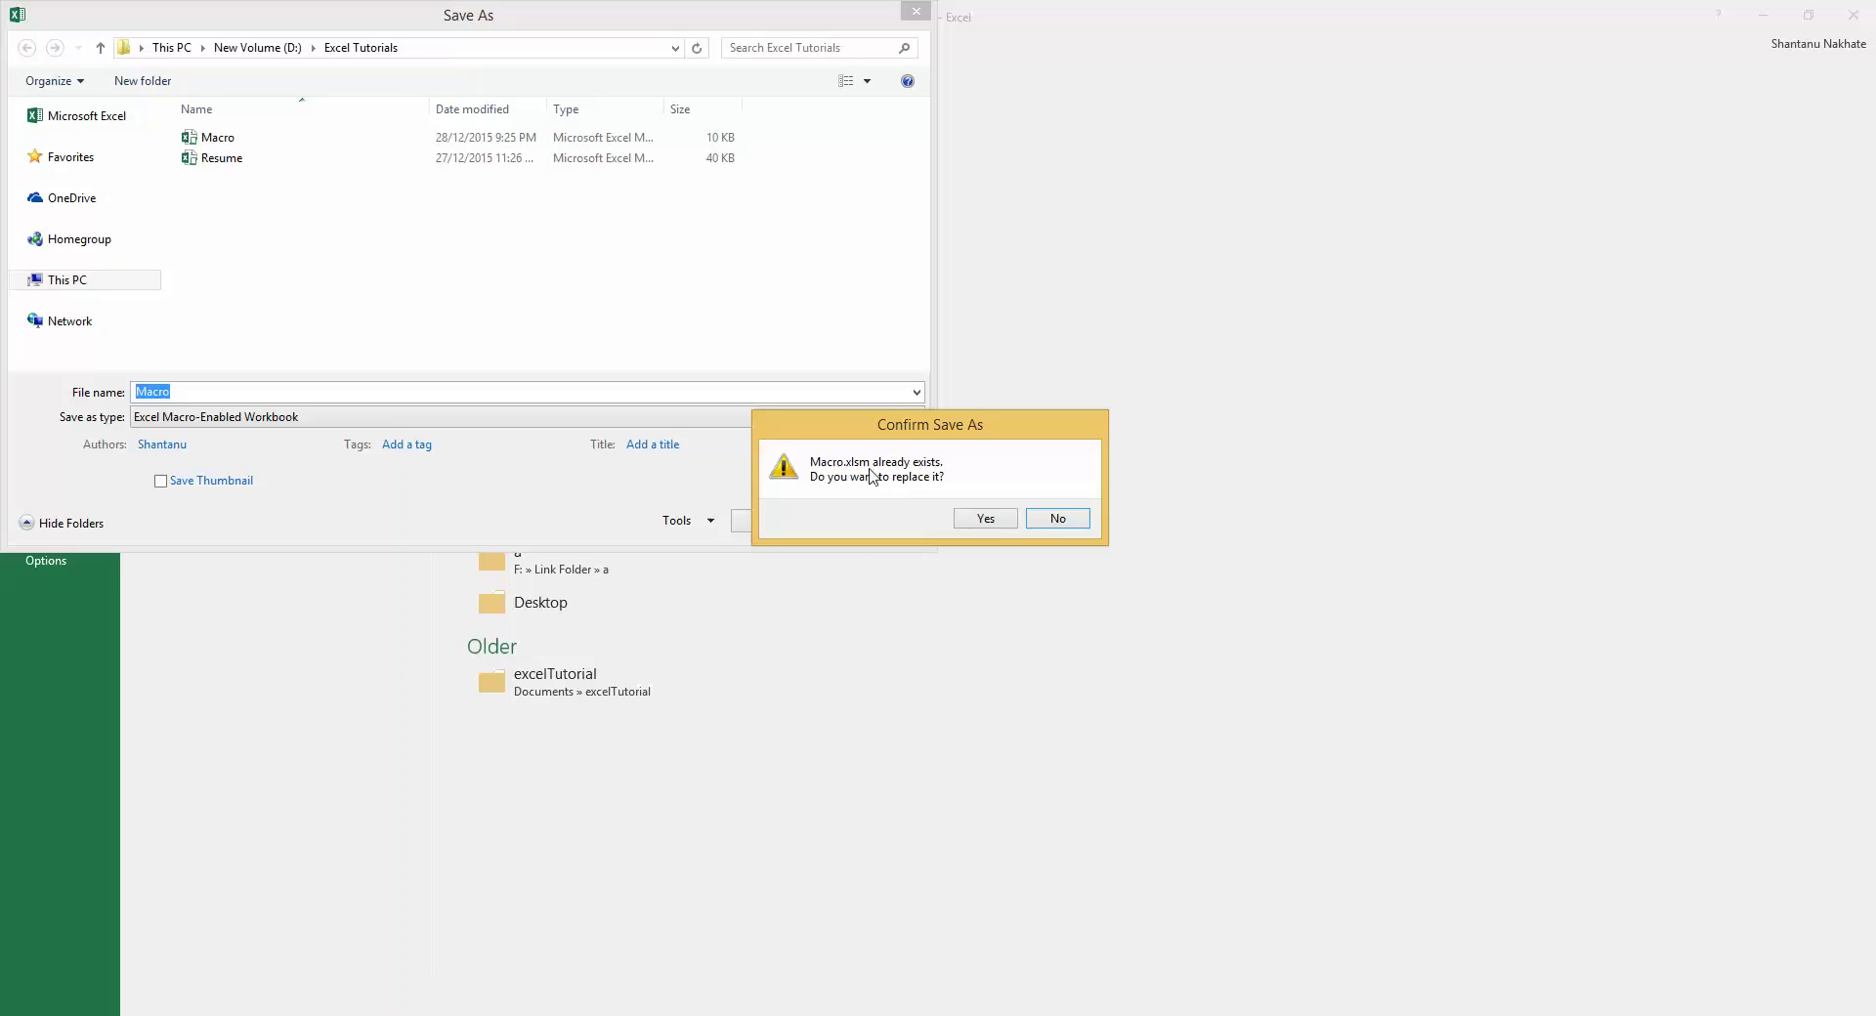
left_click(1055, 523)
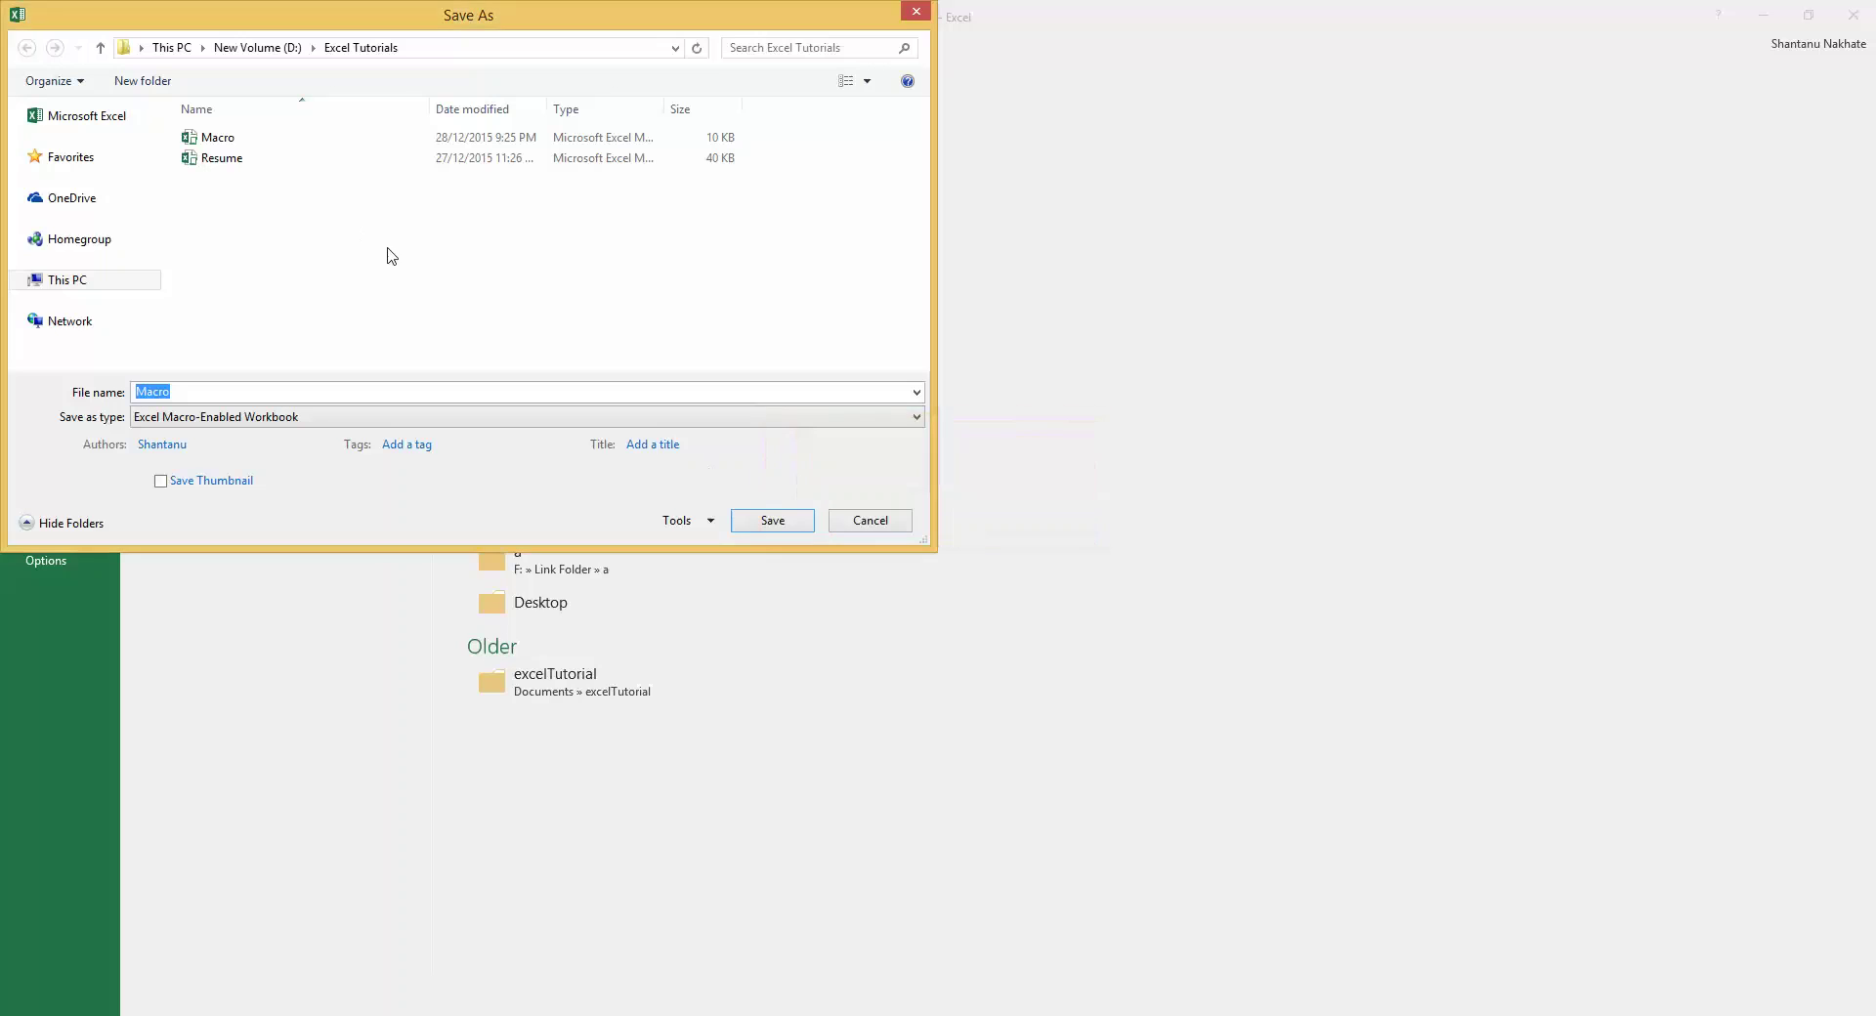
left_click(884, 520)
left_click(40, 42)
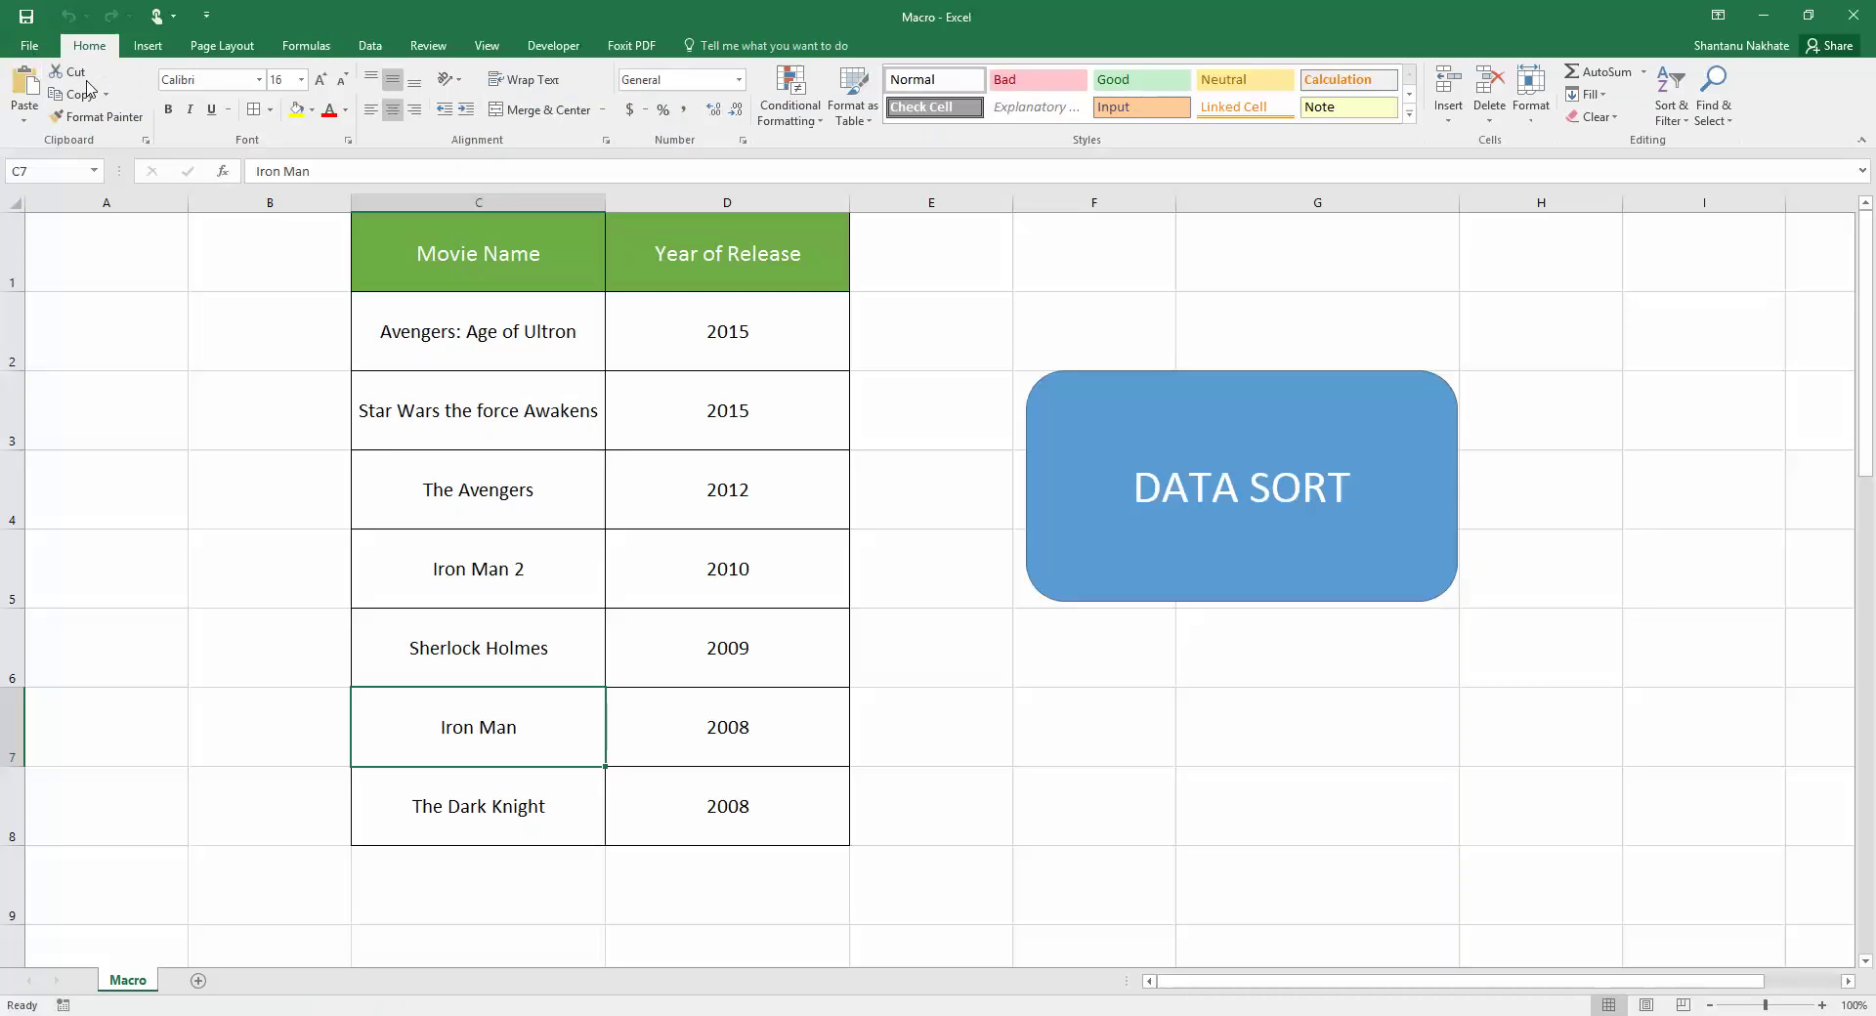